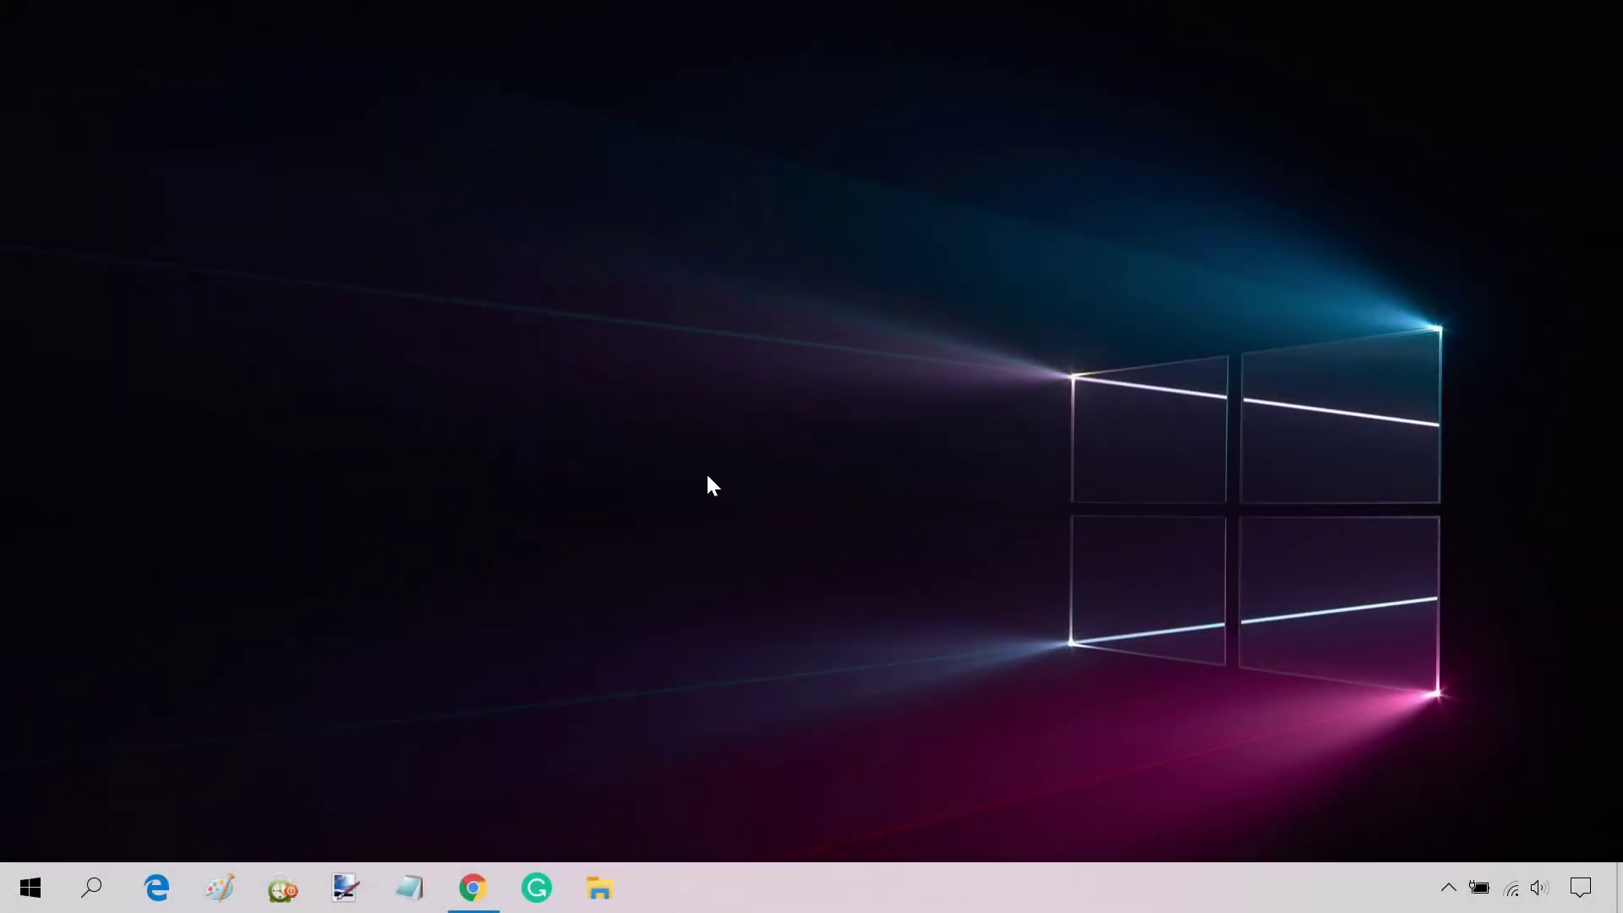
# Download the Windows10Debloater GitHub repository as a ZIP, confirming the duplicate-download prompt
pyautogui.click(491, 906)
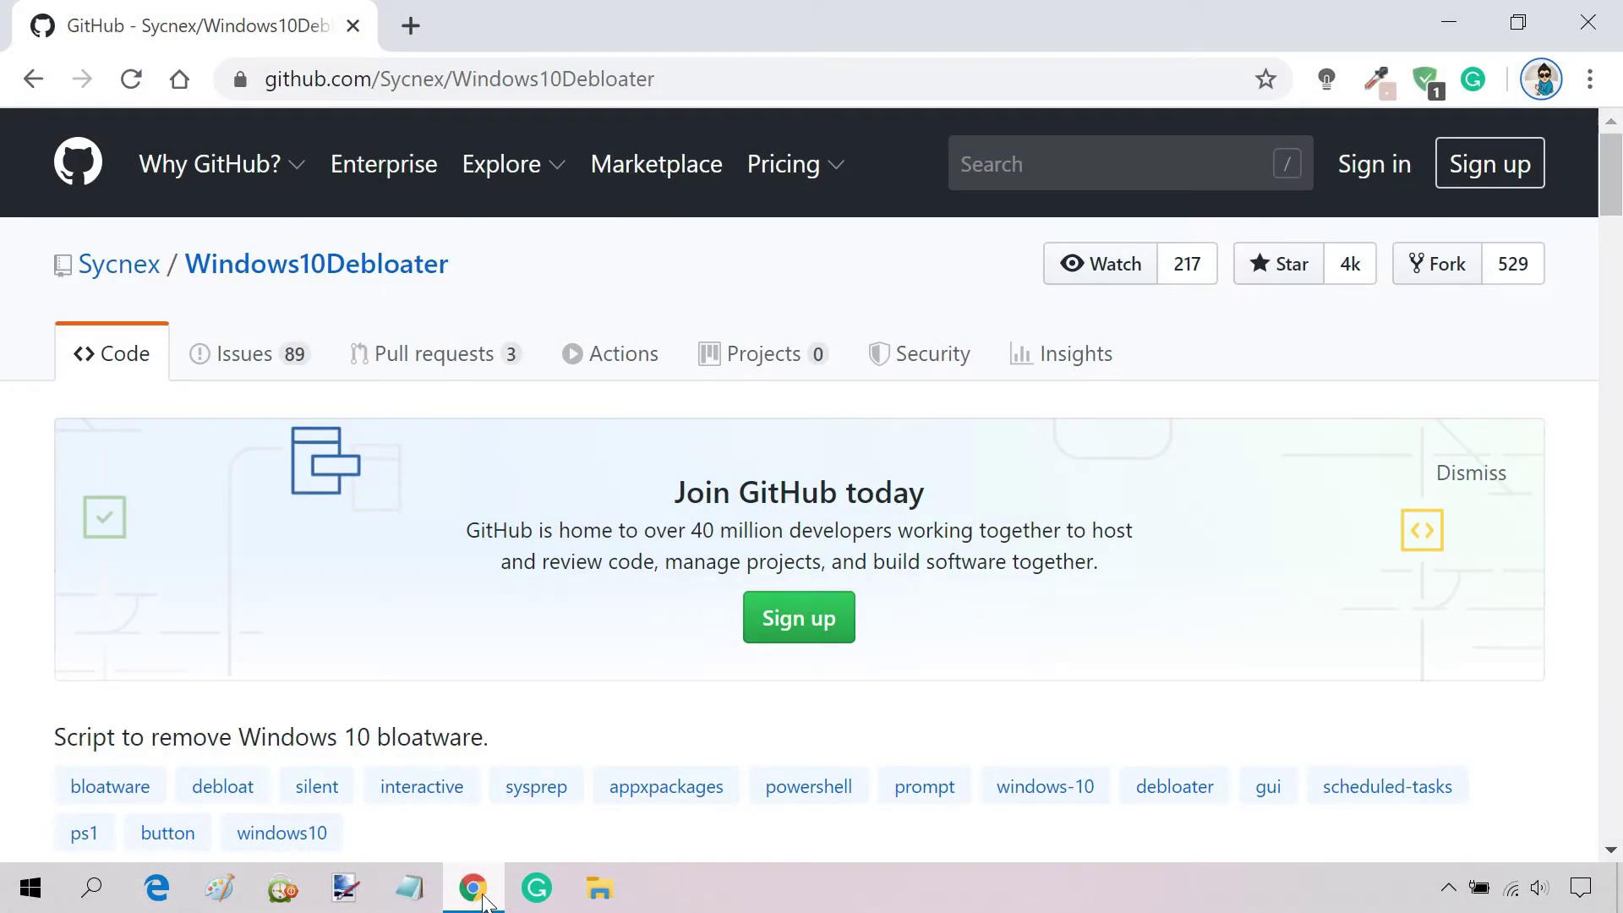
pyautogui.doubleClick(489, 267)
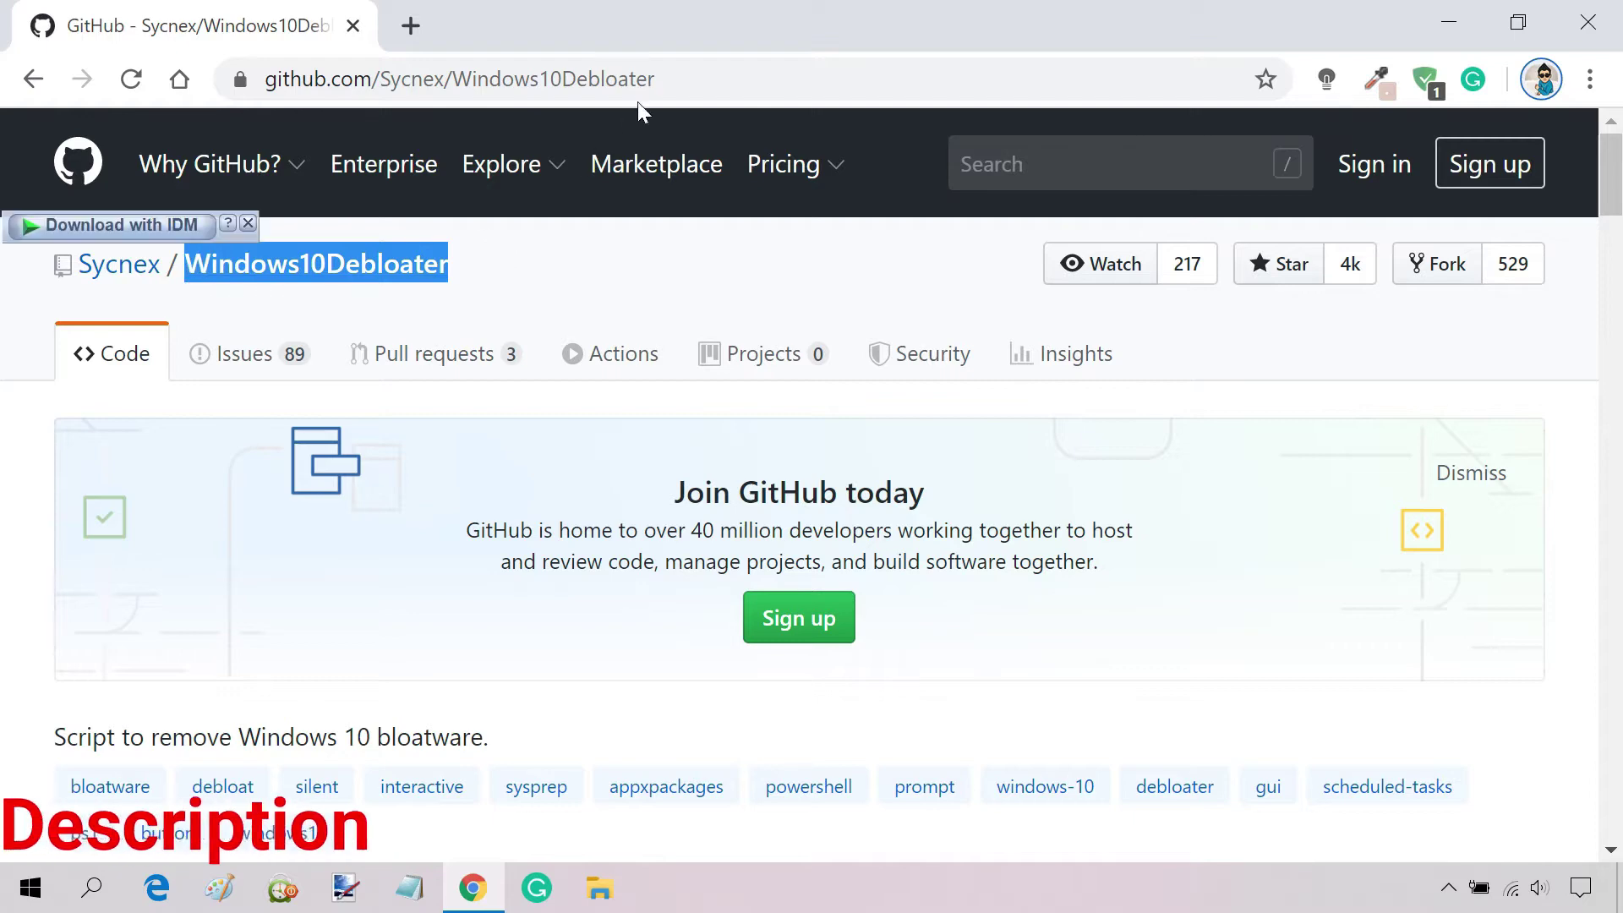
pyautogui.click(688, 77)
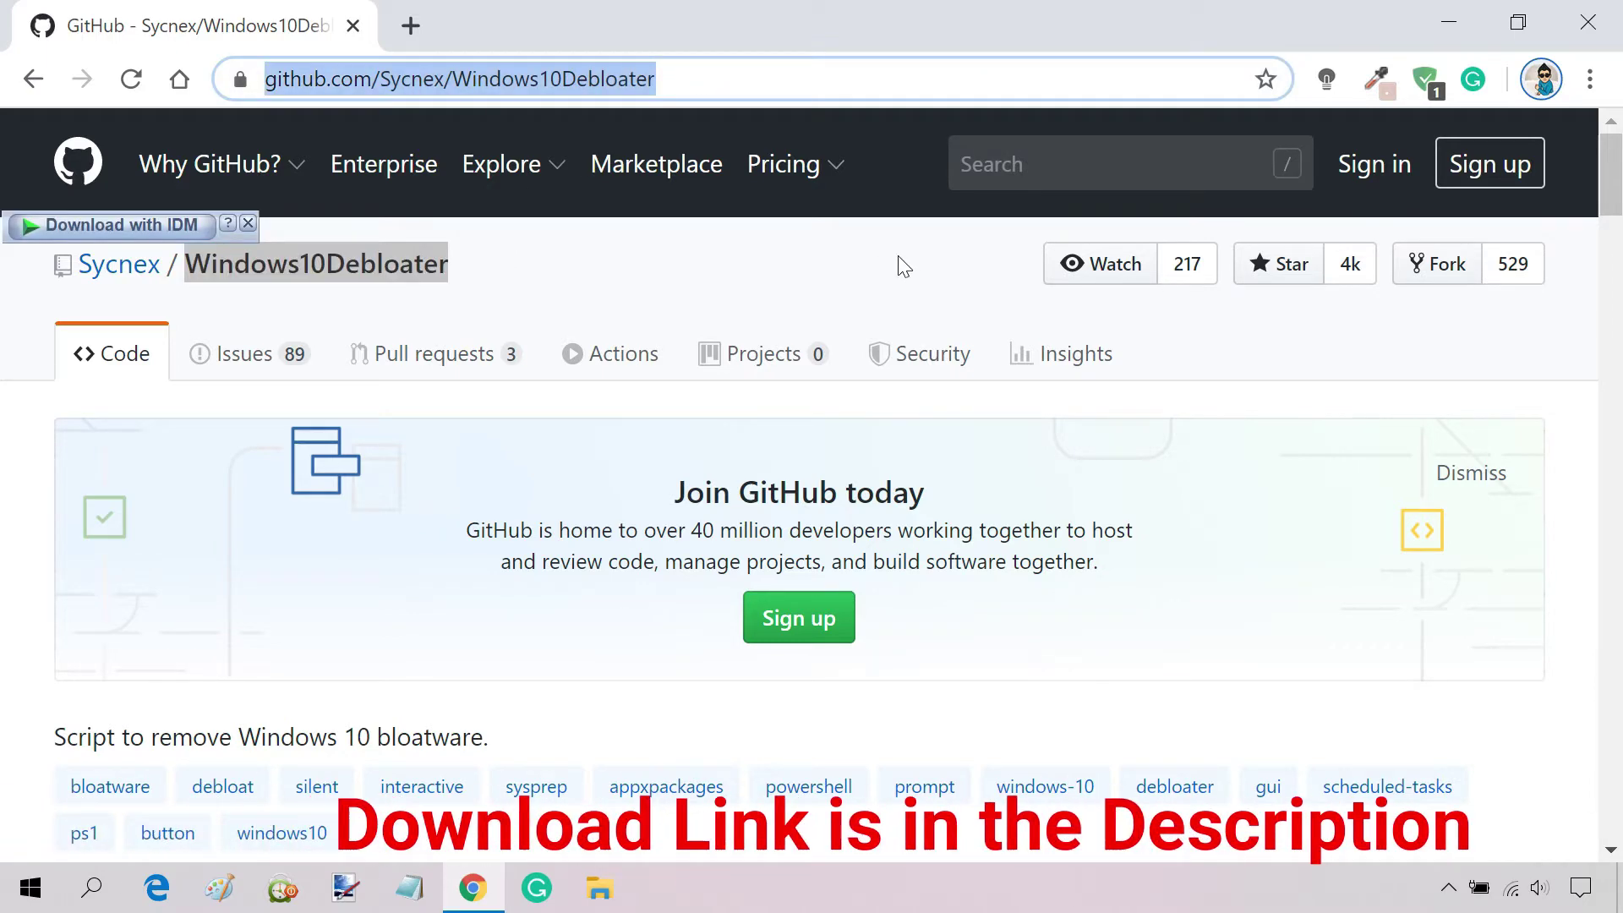
pyautogui.scroll(-5, 1131, 496)
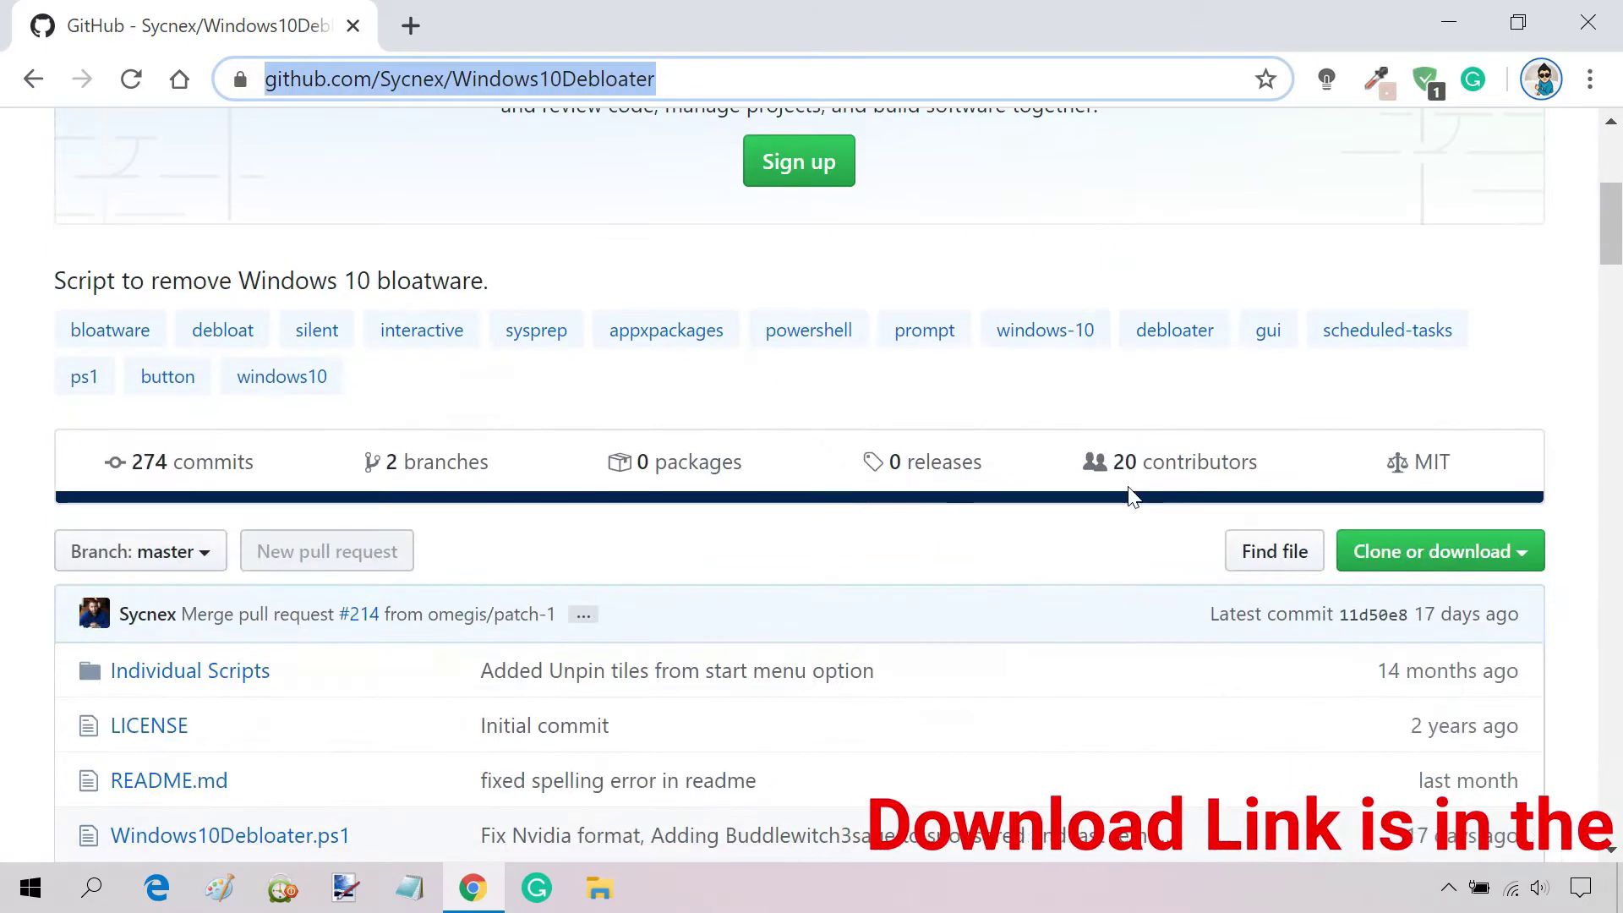
pyautogui.click(1477, 566)
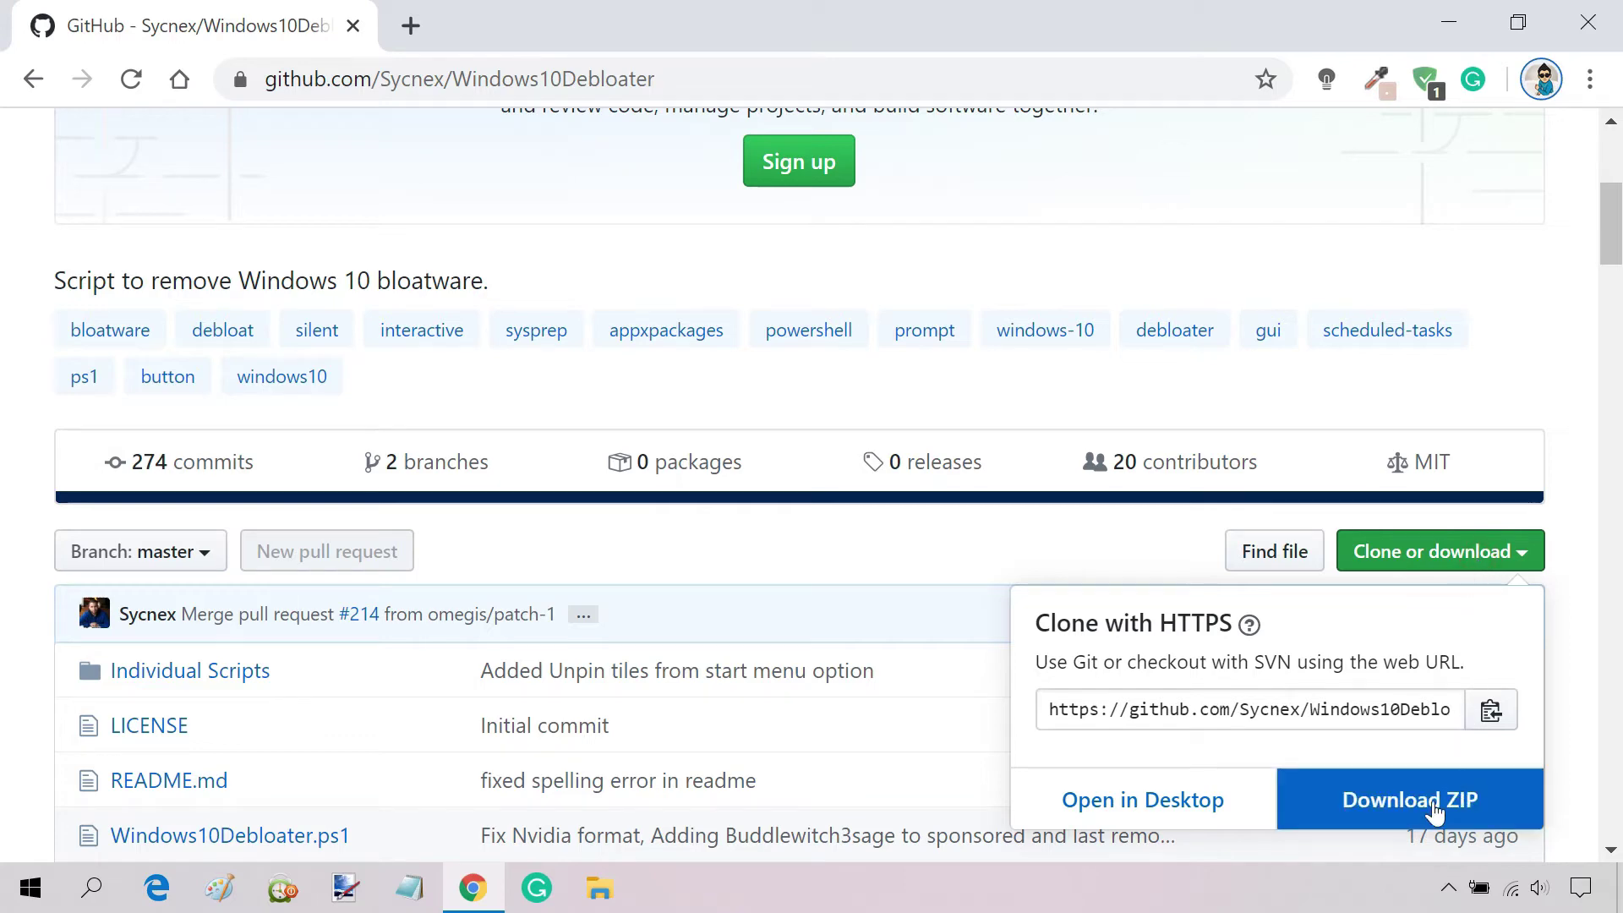
pyautogui.click(1434, 811)
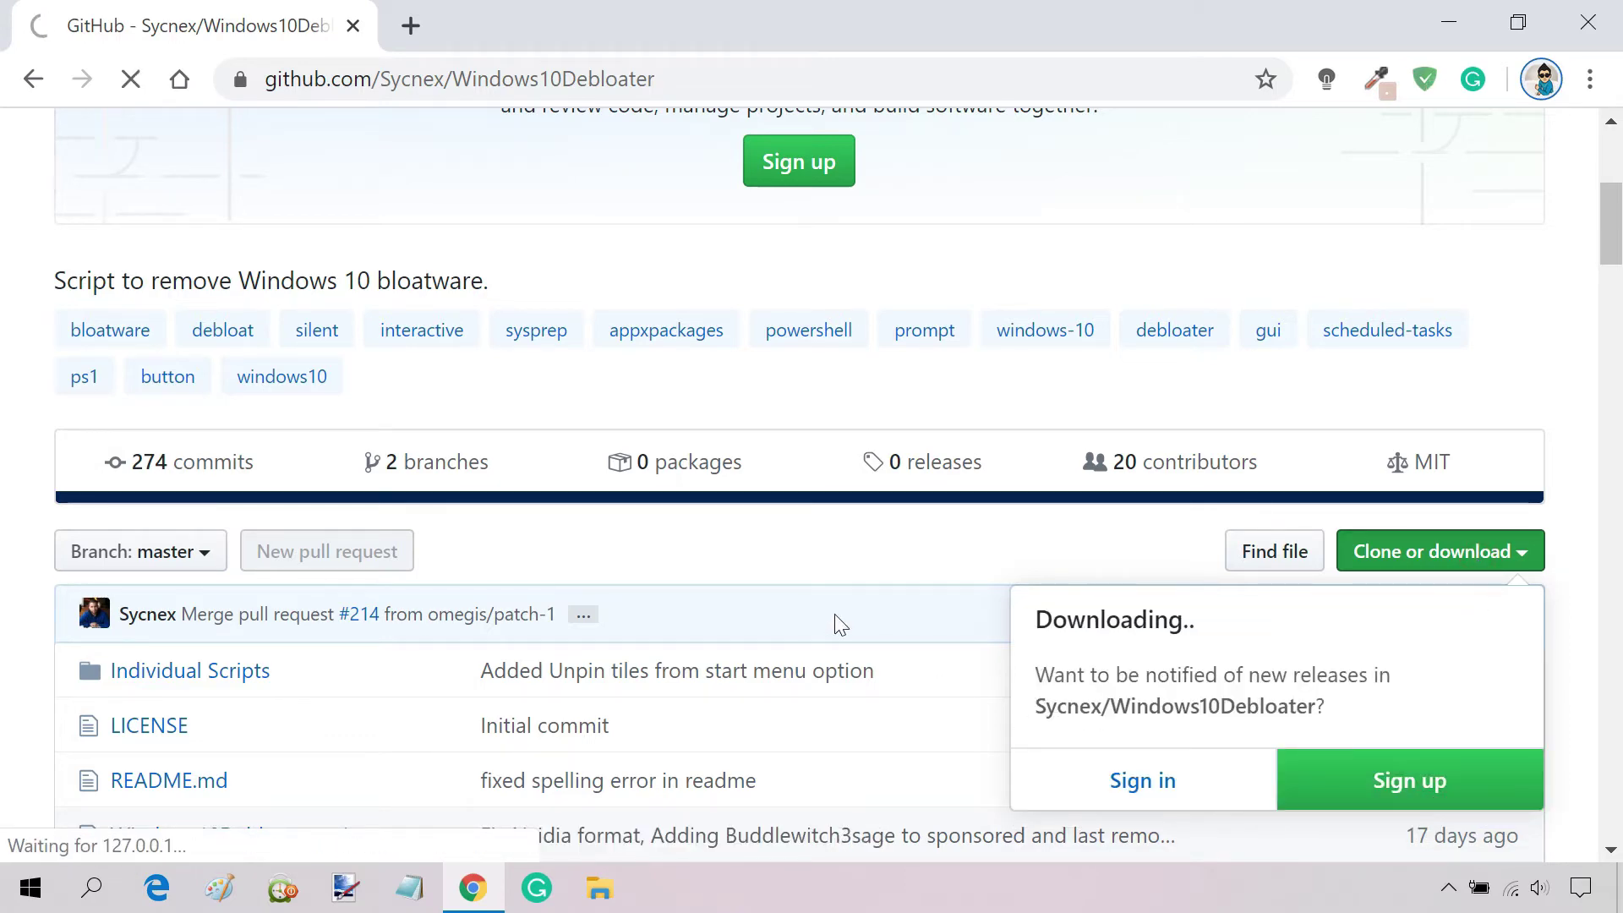
pyautogui.click(746, 530)
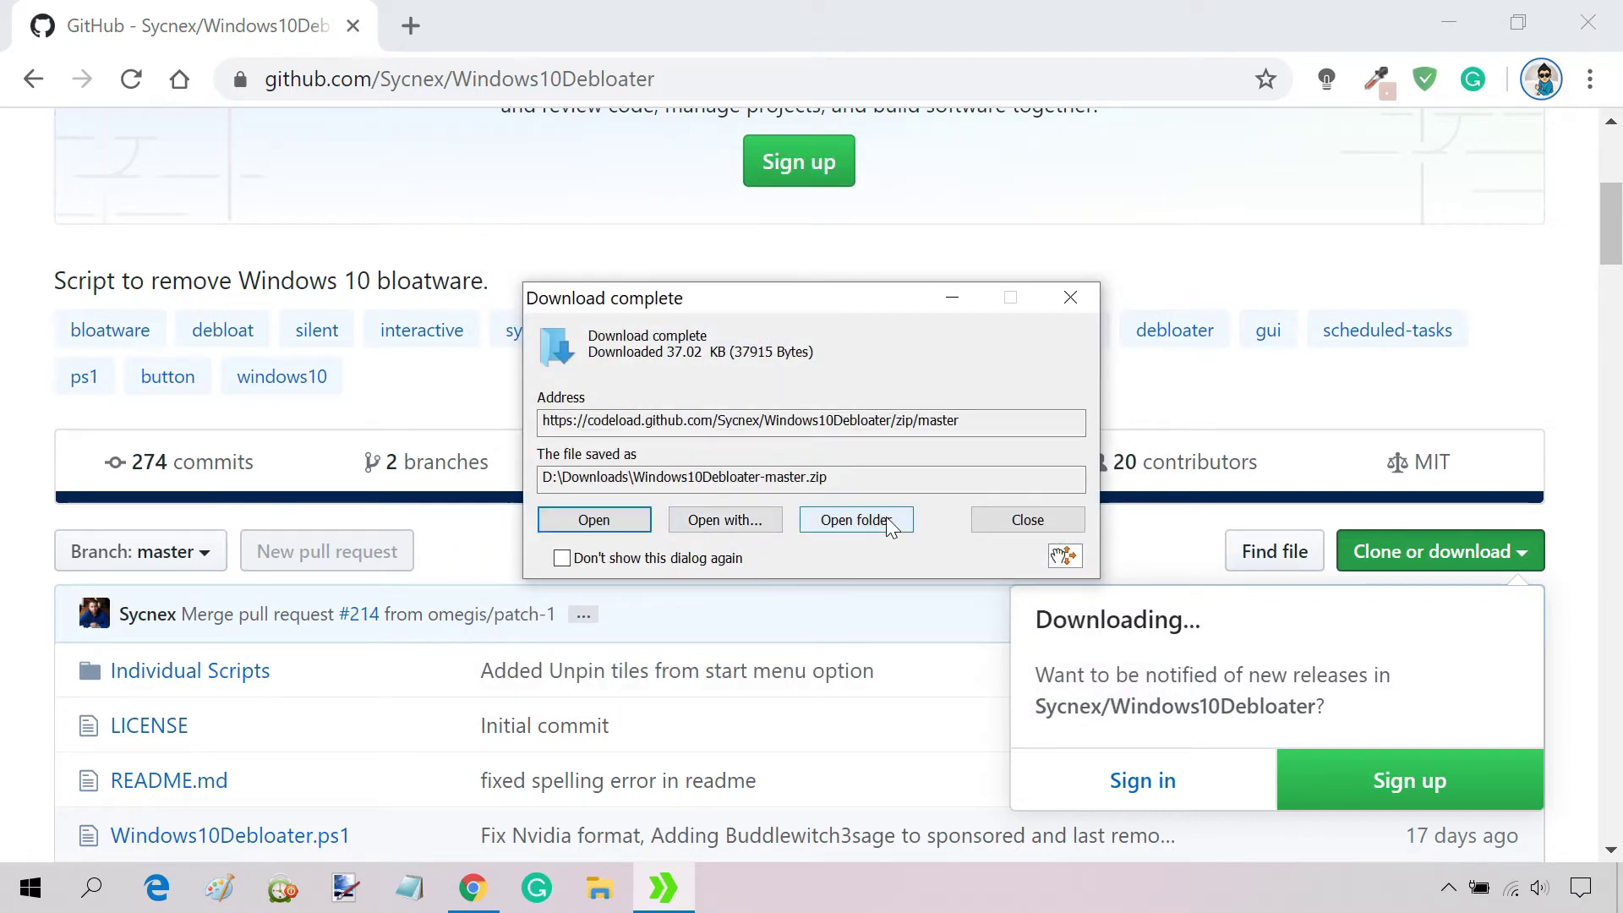
# Extract Windows10Debloater-master.zip with 7-Zip into Windows10Debloater-master\ and open that folder
pyautogui.click(889, 526)
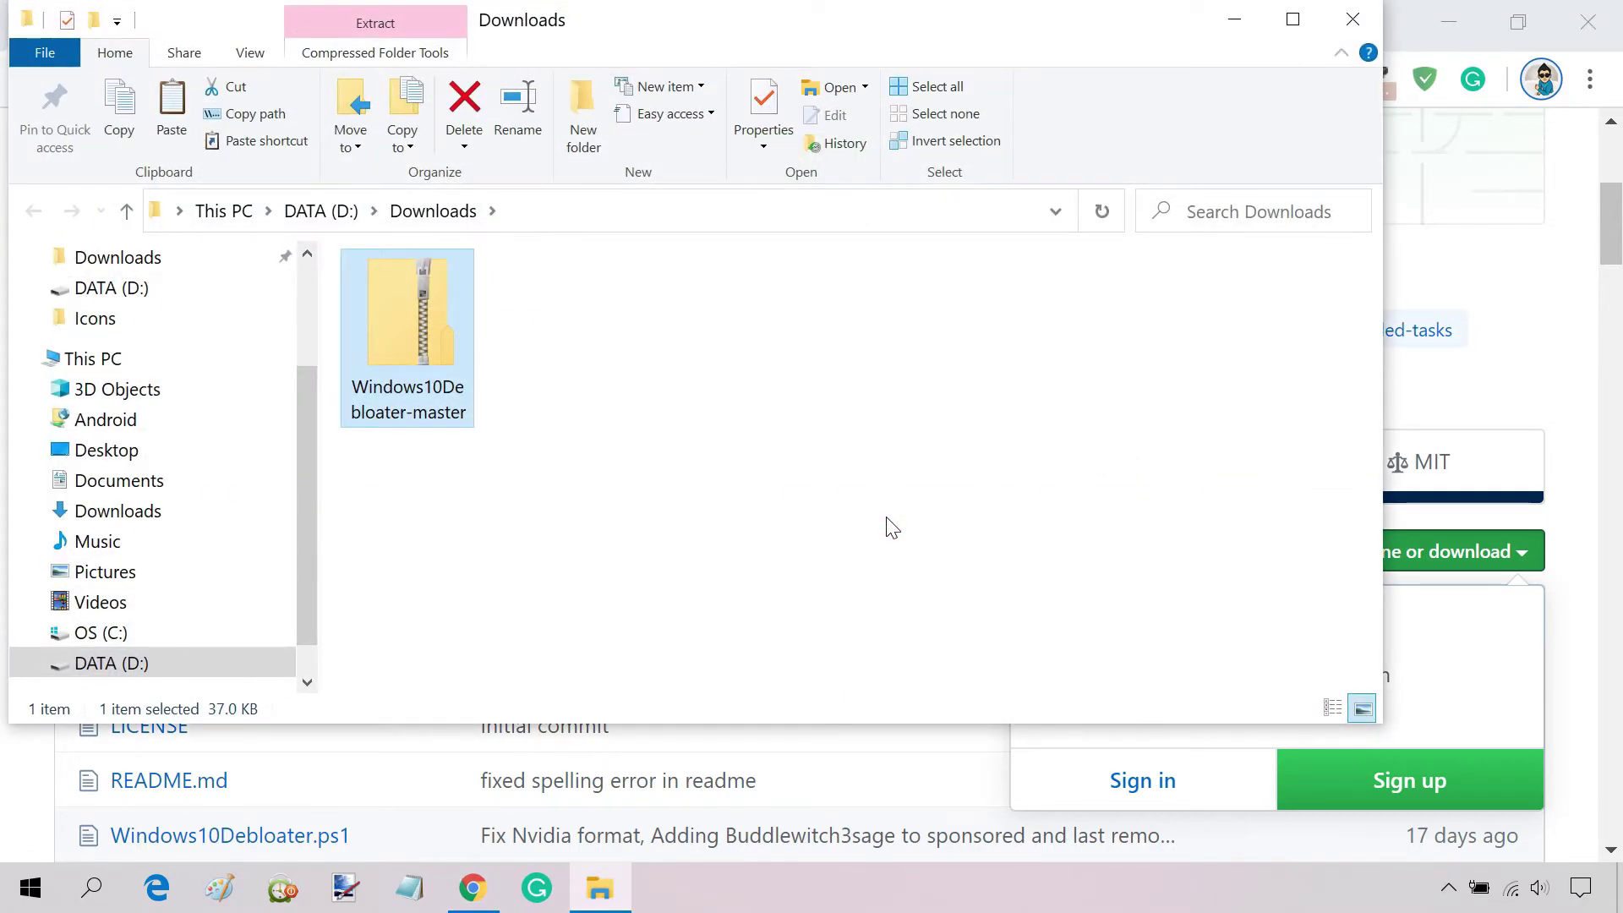
pyautogui.click(1471, 21)
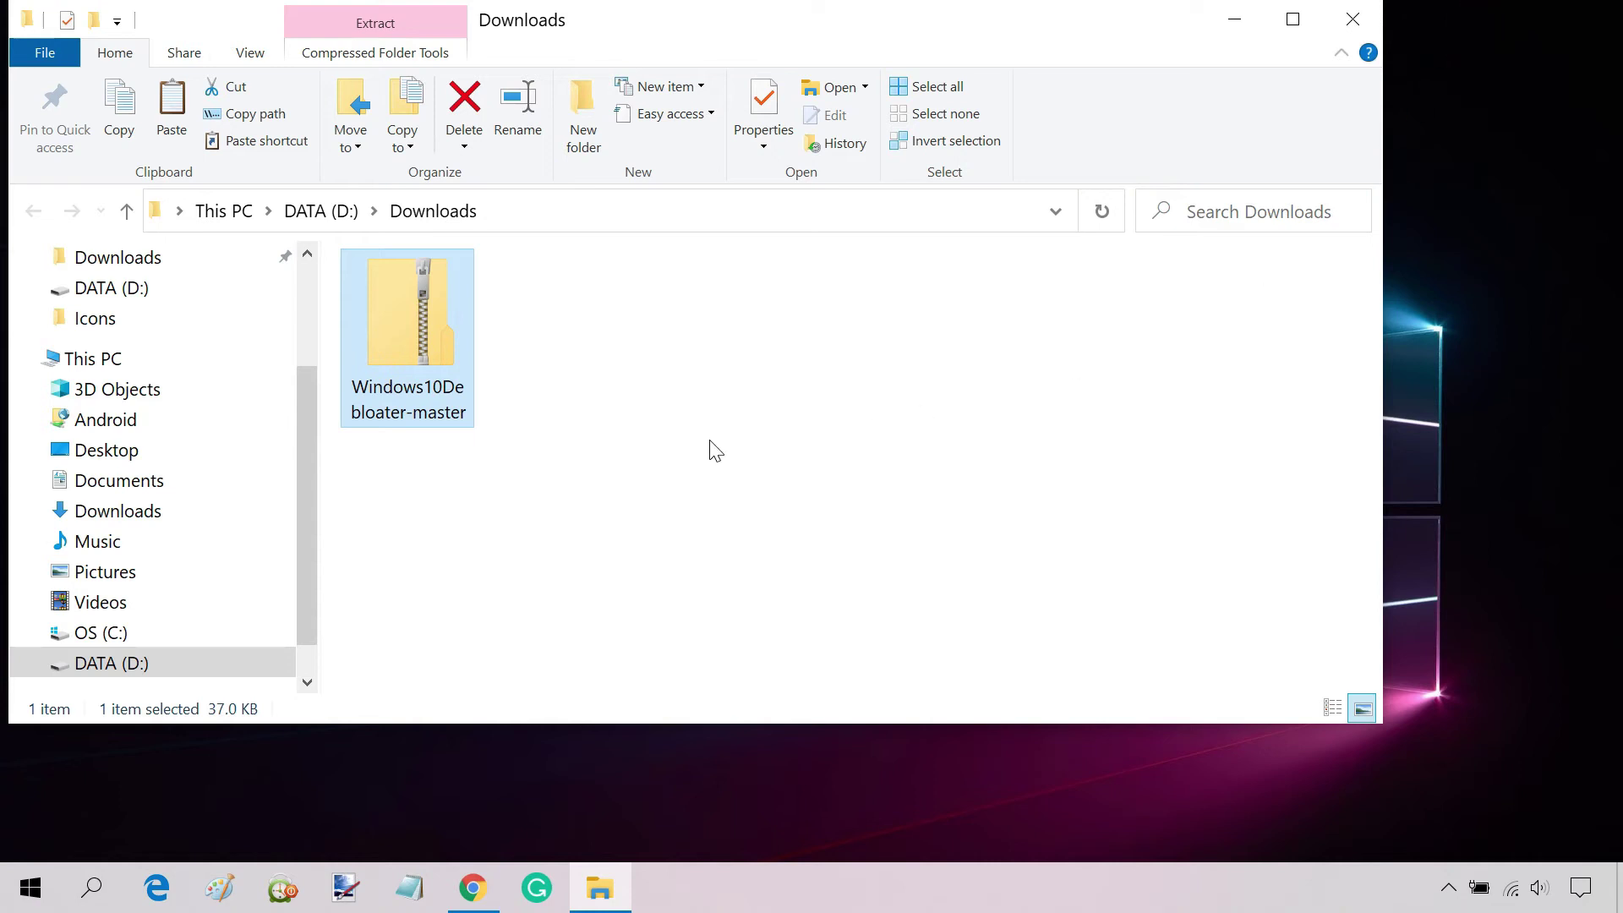
pyautogui.rightClick(443, 355)
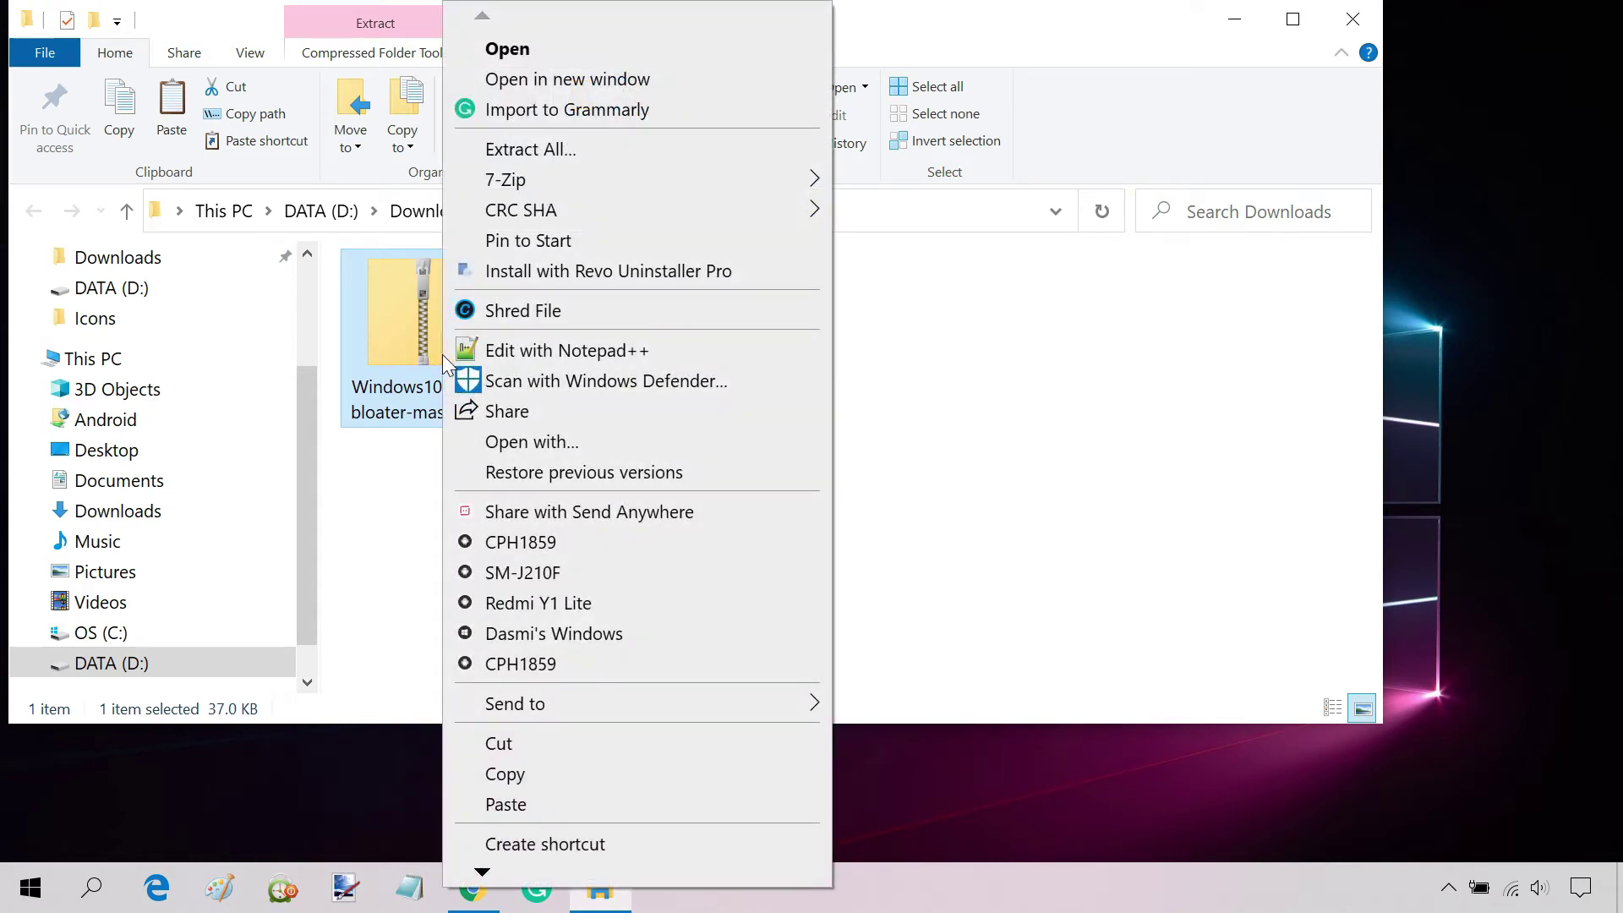
pyautogui.click(644, 191)
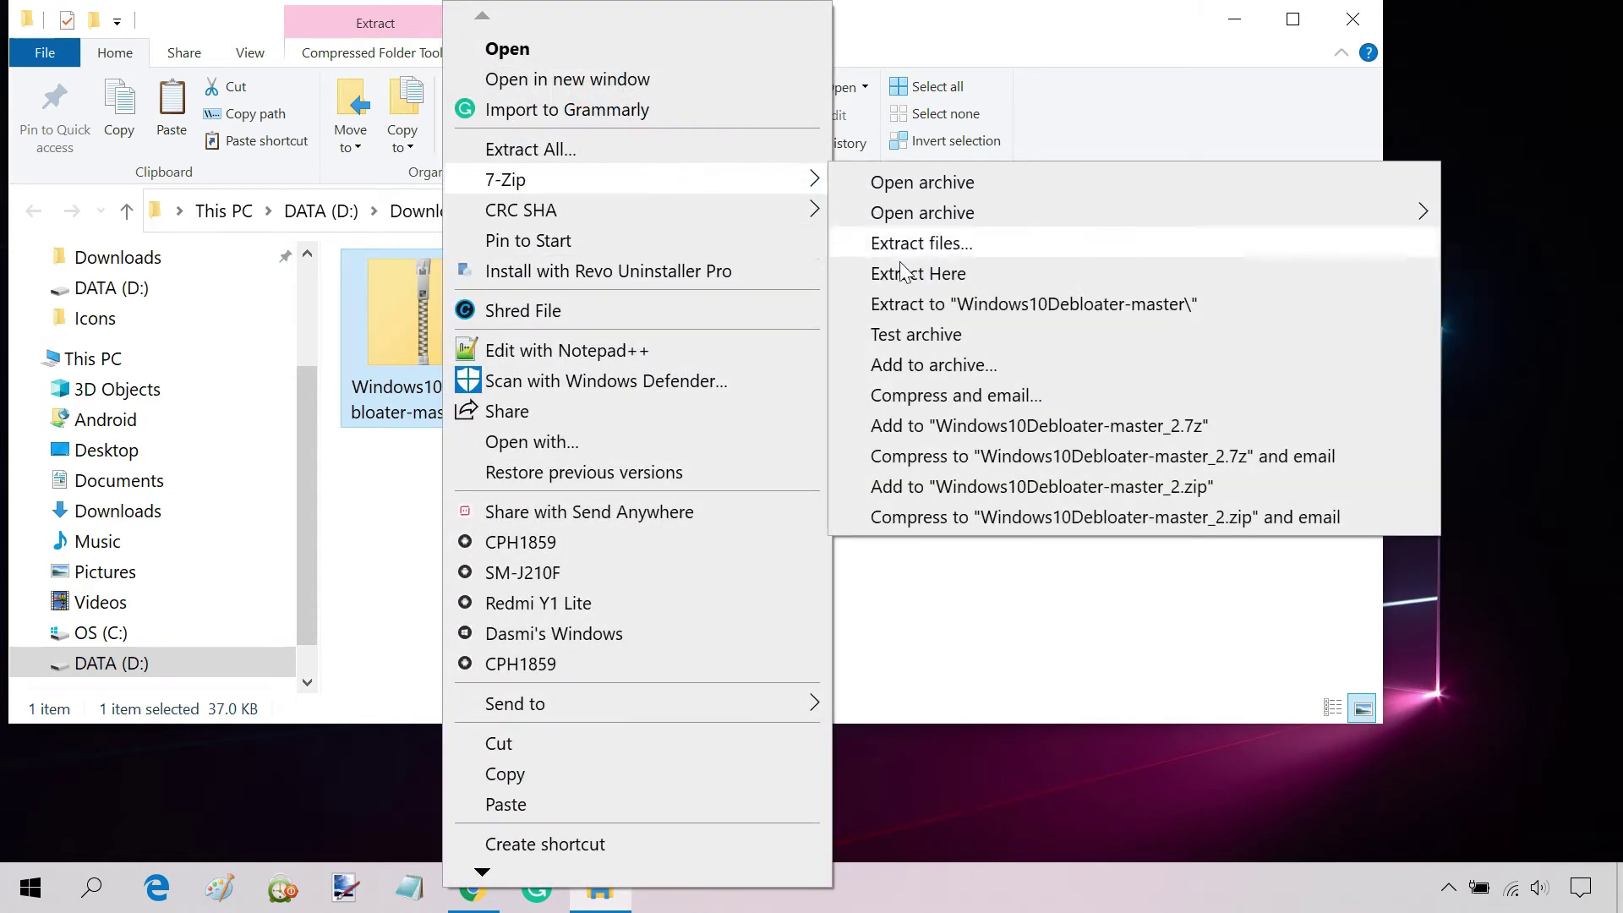
pyautogui.click(937, 304)
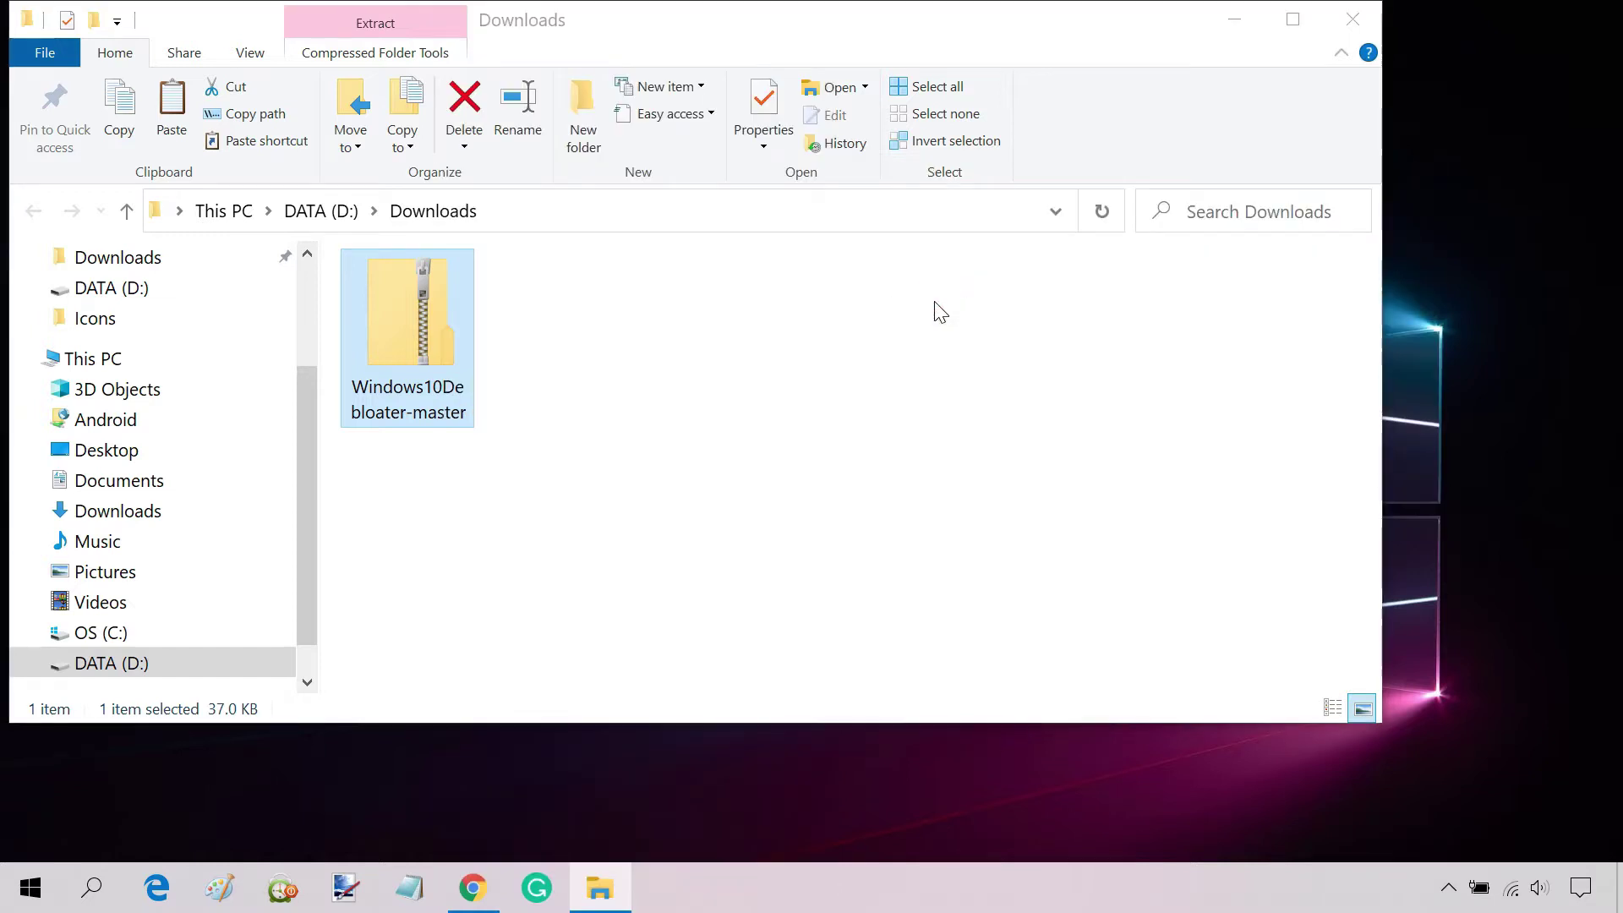
pyautogui.click(718, 438)
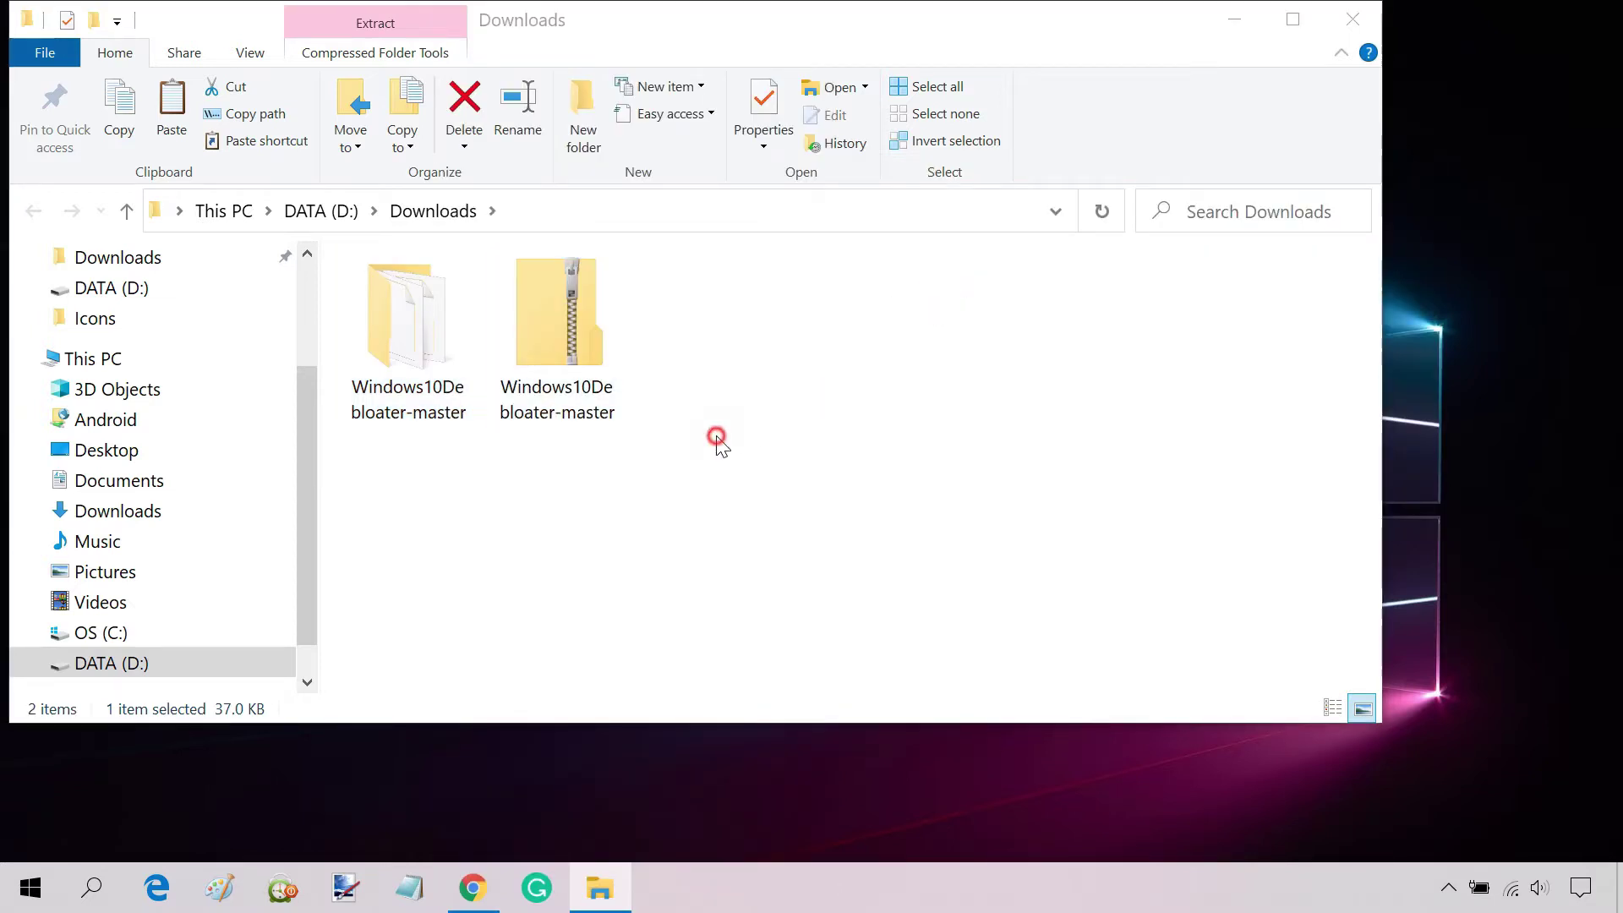
pyautogui.doubleClick(420, 399)
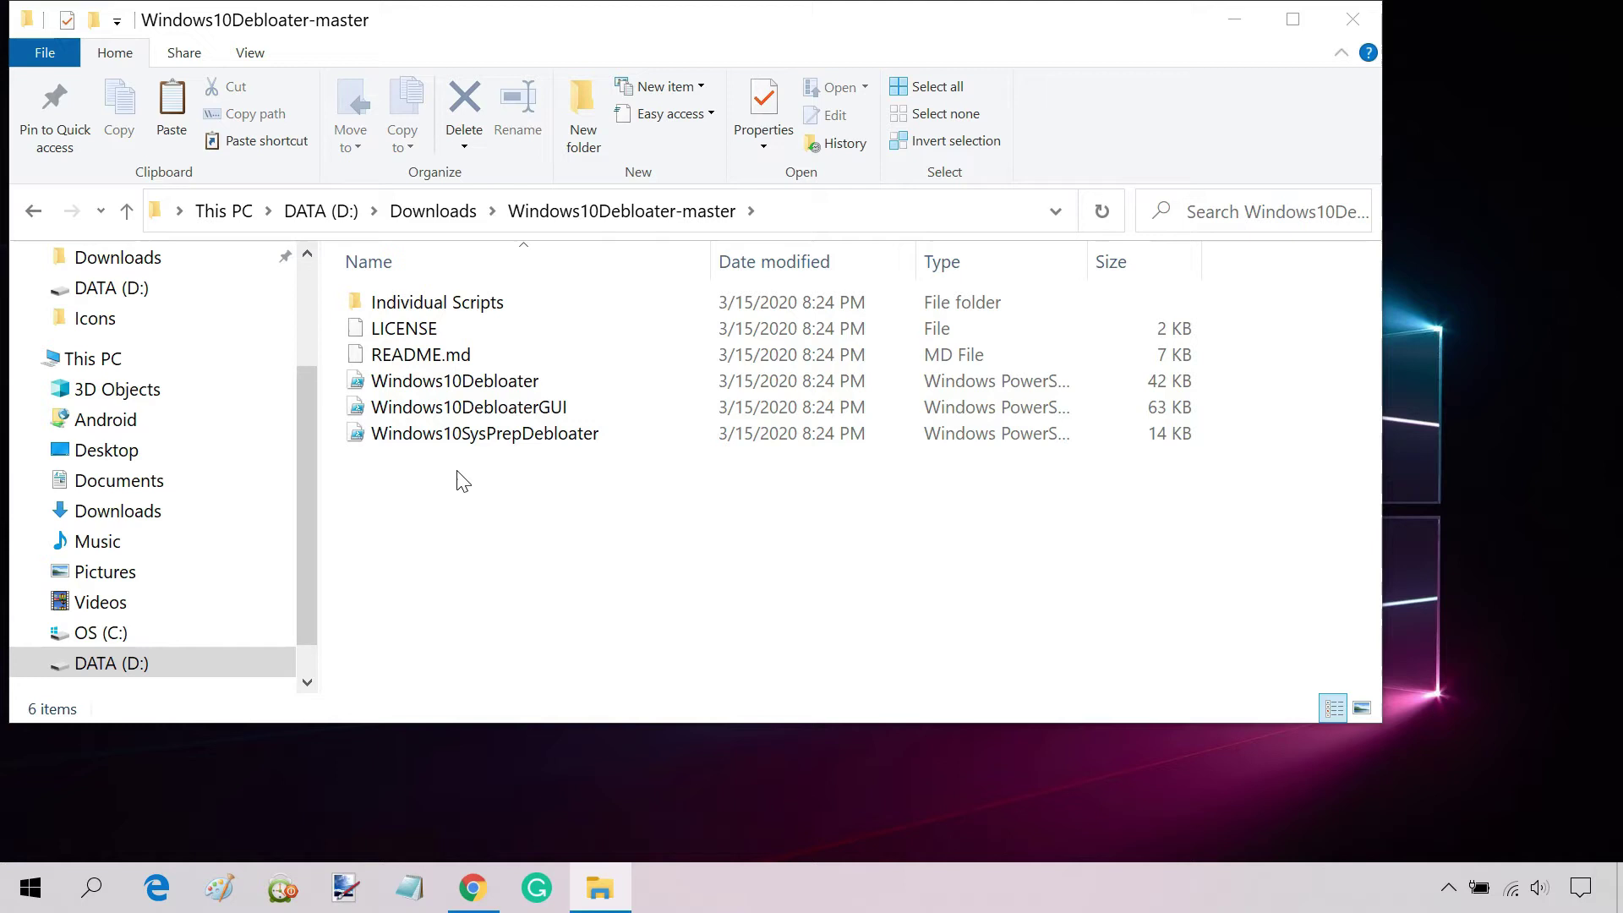
# Run Windows10DebloaterGUI with PowerShell and position the debloater options window on the desktop
pyautogui.click(519, 406)
pyautogui.rightClick(581, 406)
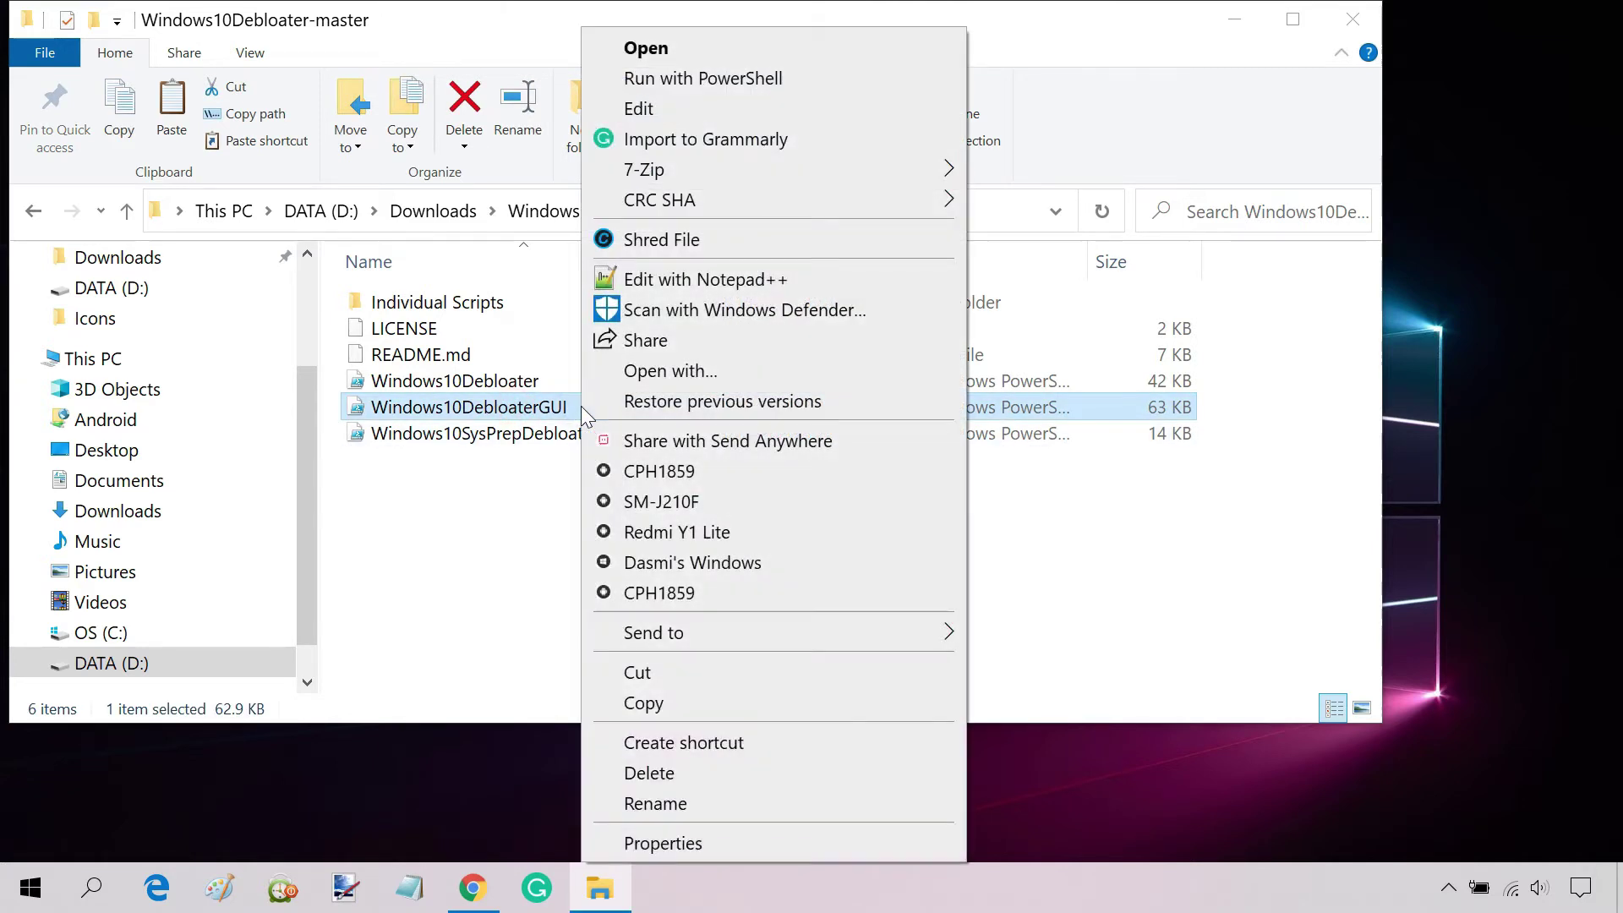
pyautogui.click(794, 77)
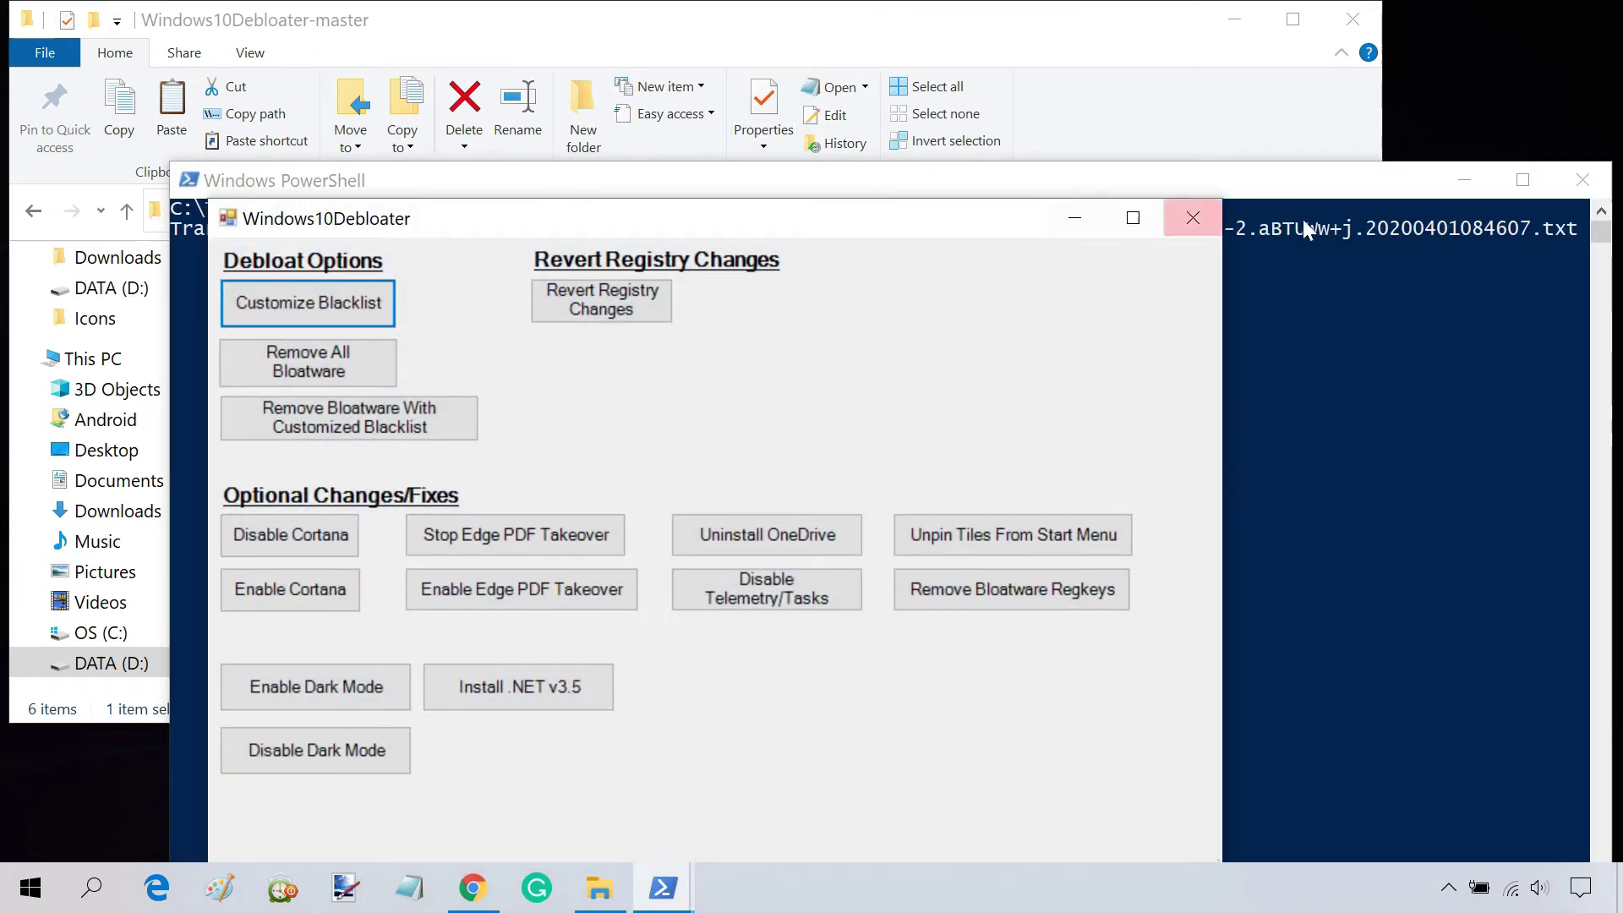
pyautogui.click(1461, 181)
pyautogui.click(1246, 18)
pyautogui.moveTo(859, 221); pyautogui.dragTo(942, 95)
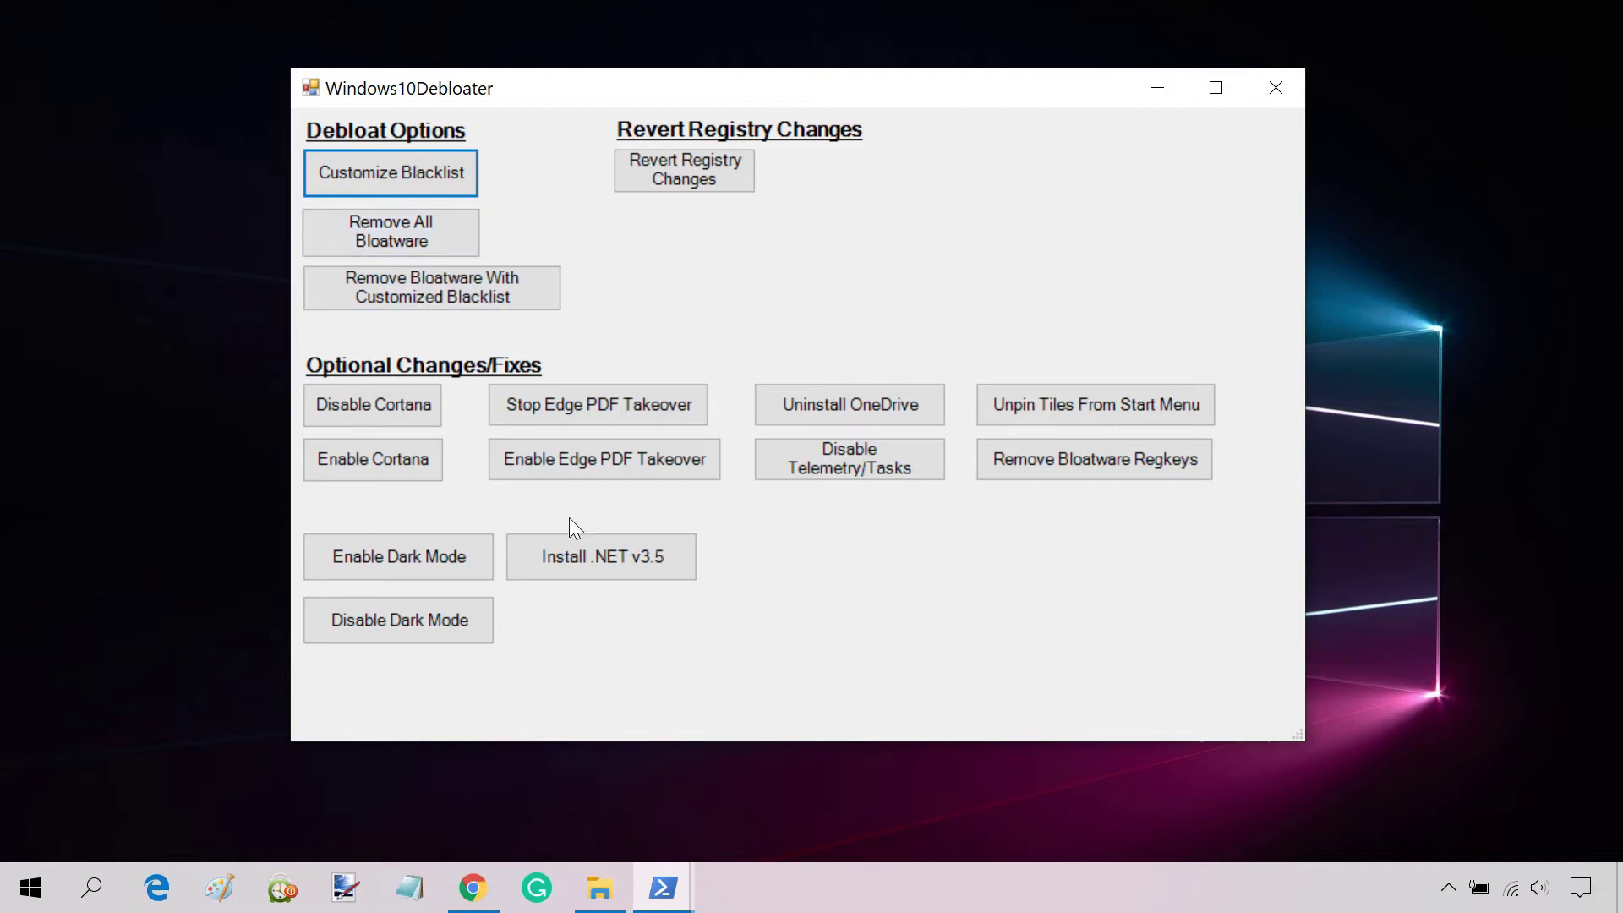
pyautogui.click(584, 903)
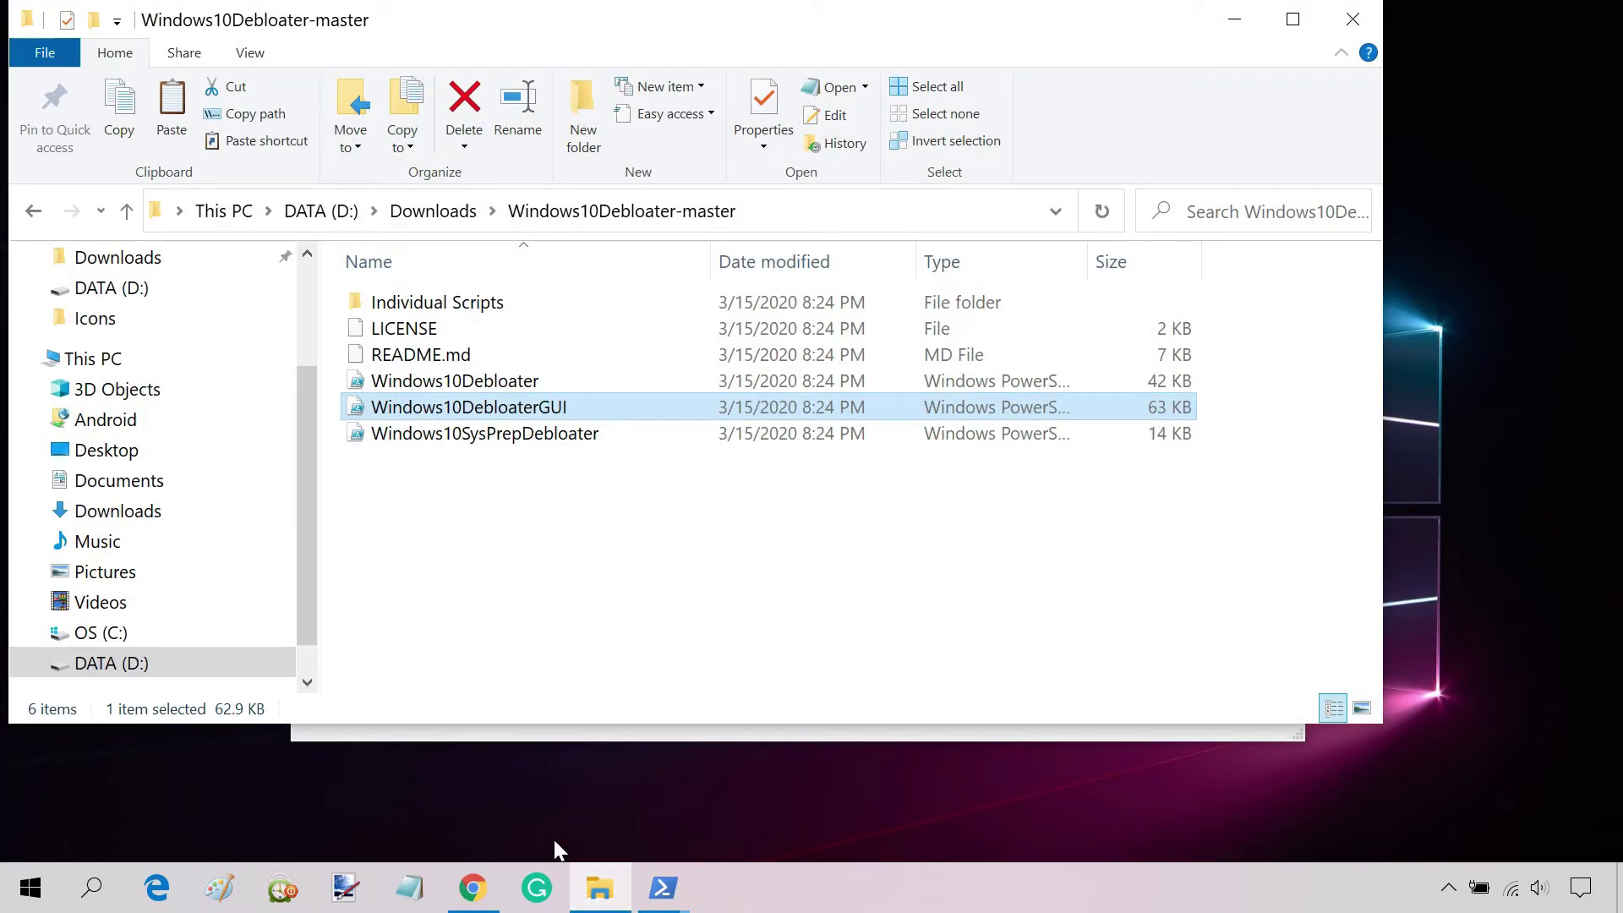
# Open the Debloat Windows script from the Individual Scripts folder with Notepad
pyautogui.click(434, 491)
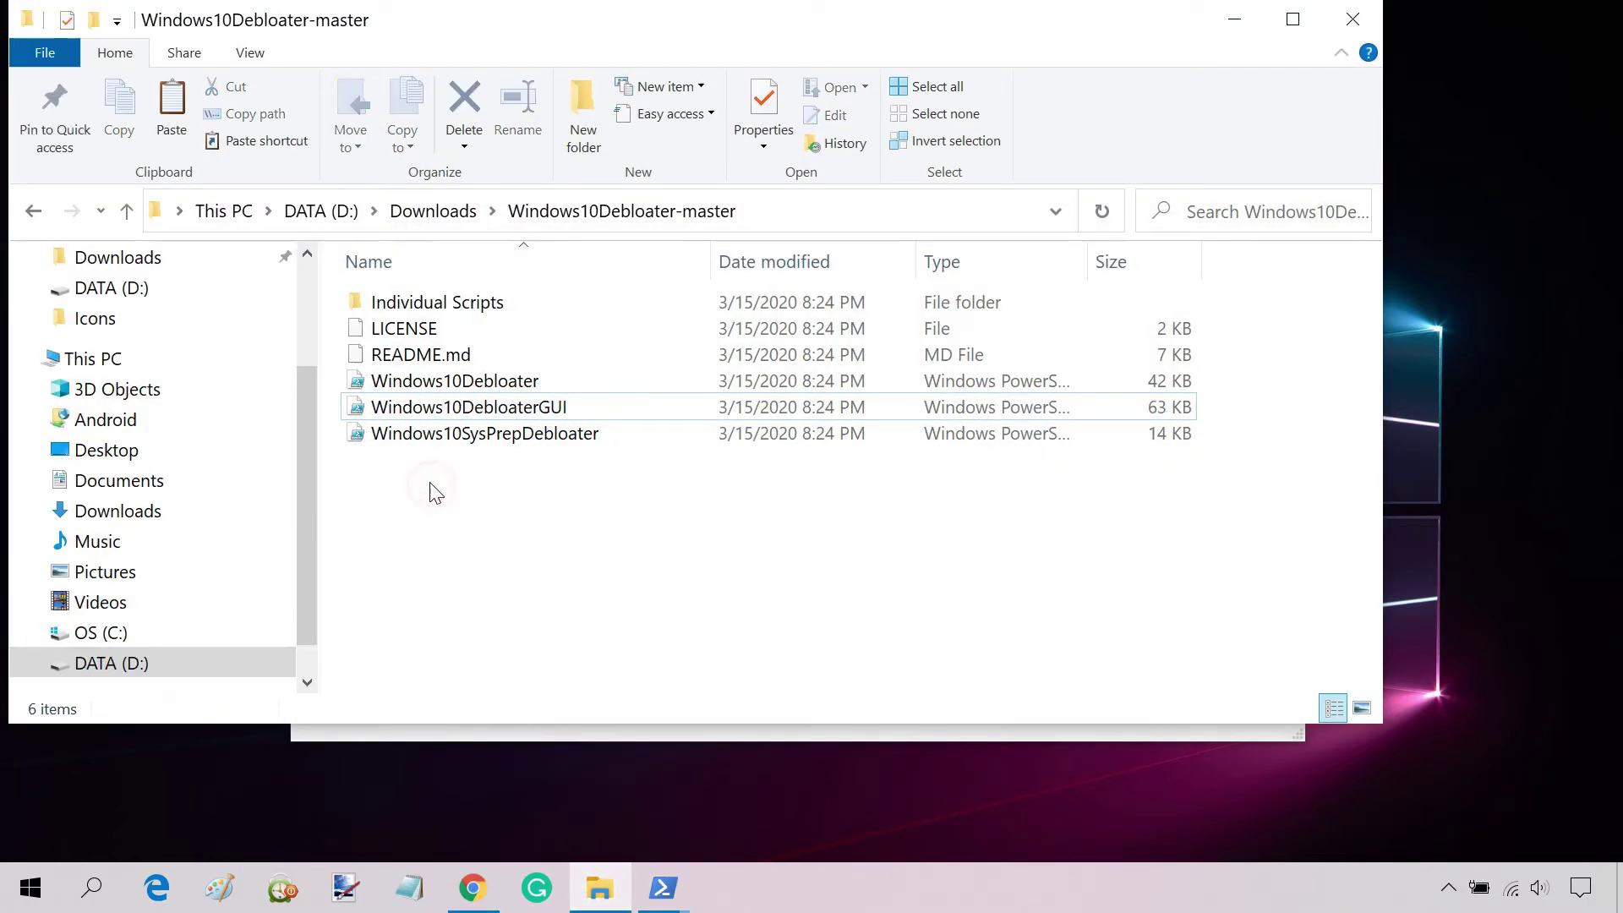
pyautogui.click(532, 298)
pyautogui.doubleClick(532, 300)
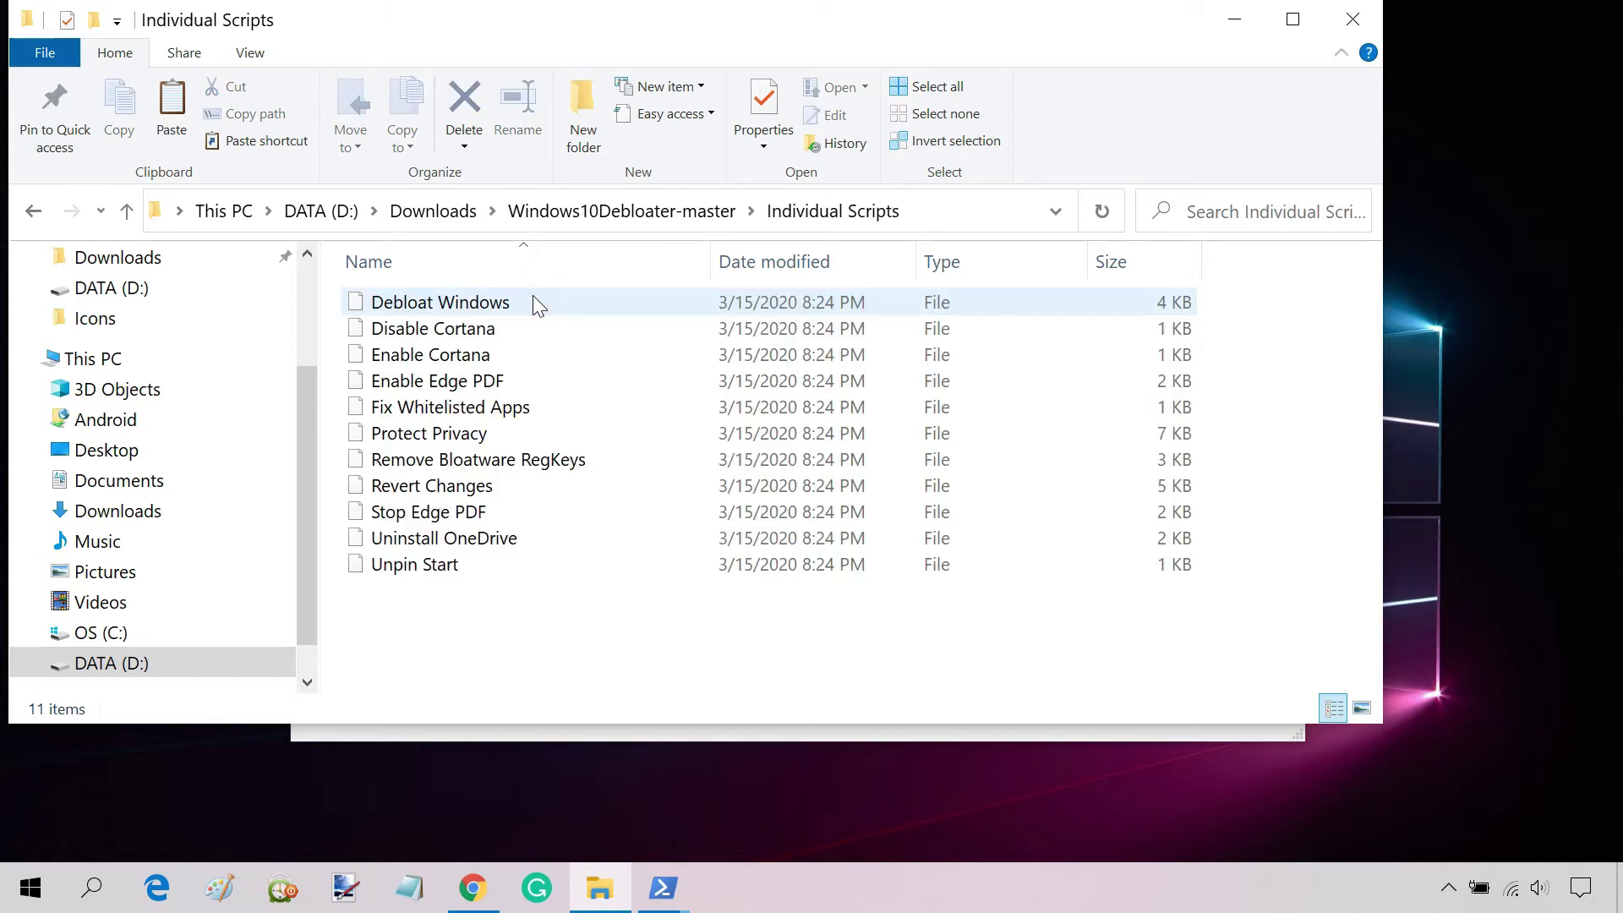
pyautogui.click(533, 302)
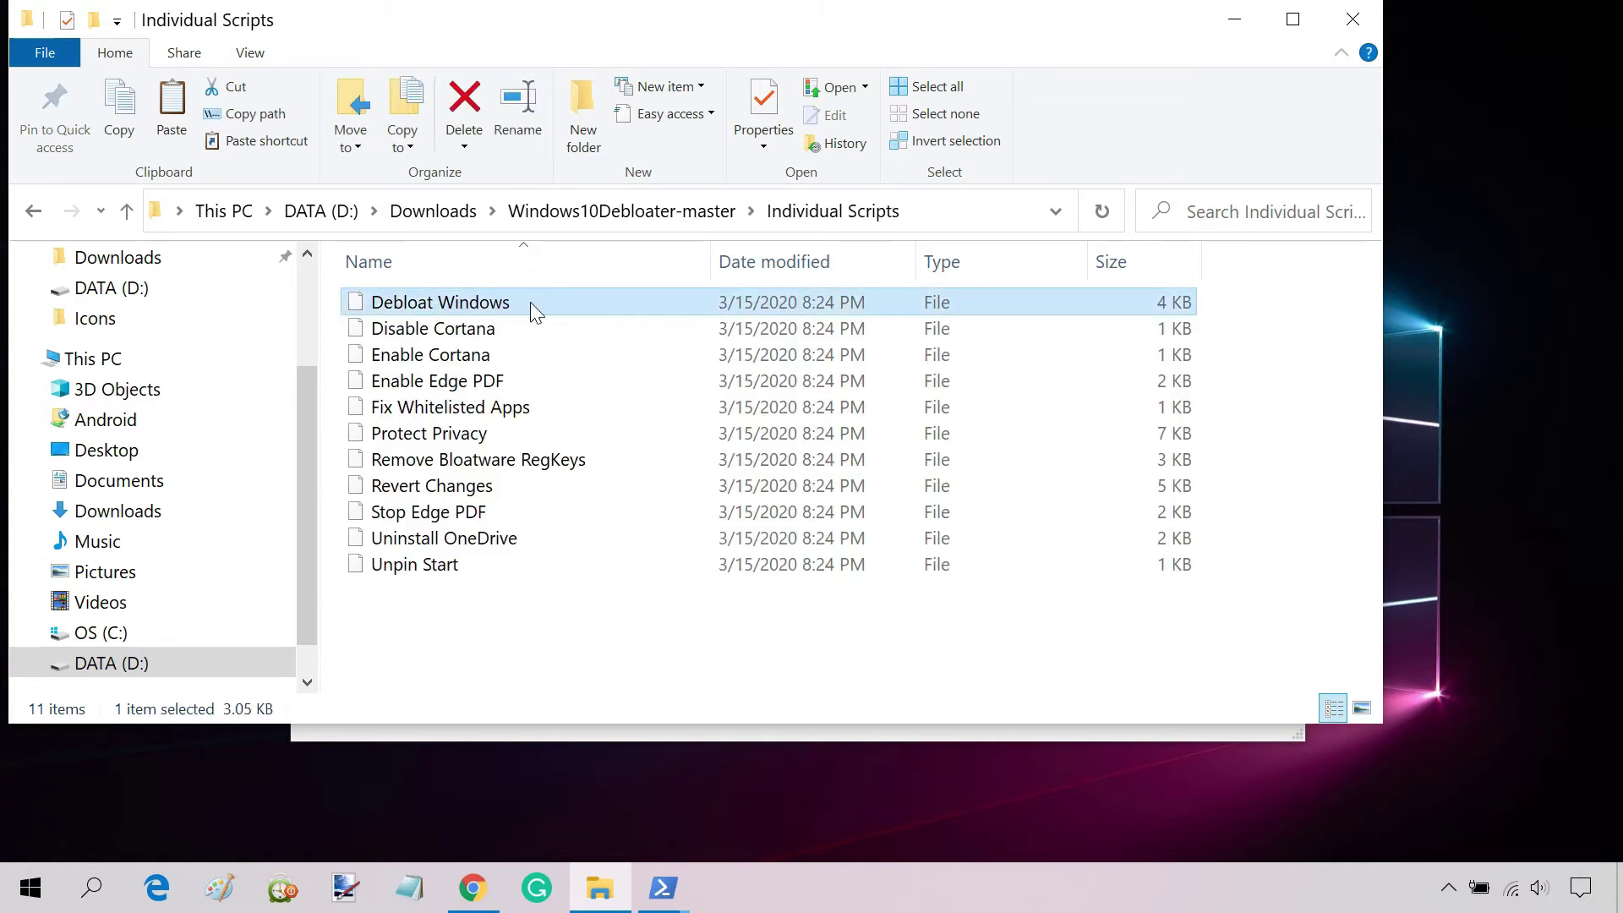
pyautogui.rightClick(530, 302)
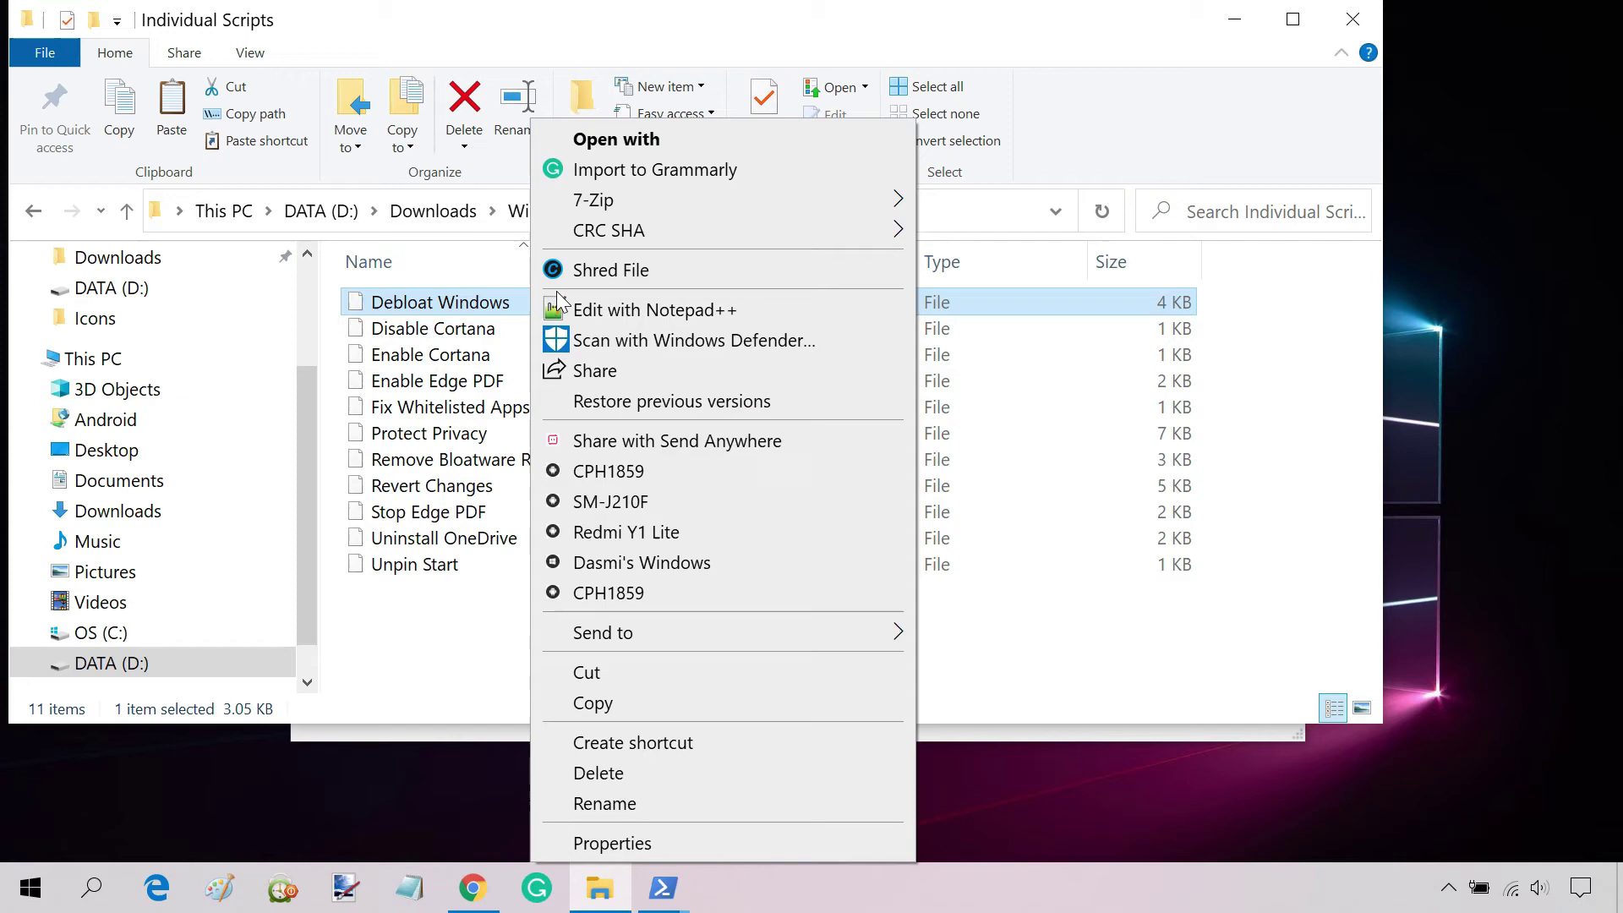
pyautogui.click(676, 137)
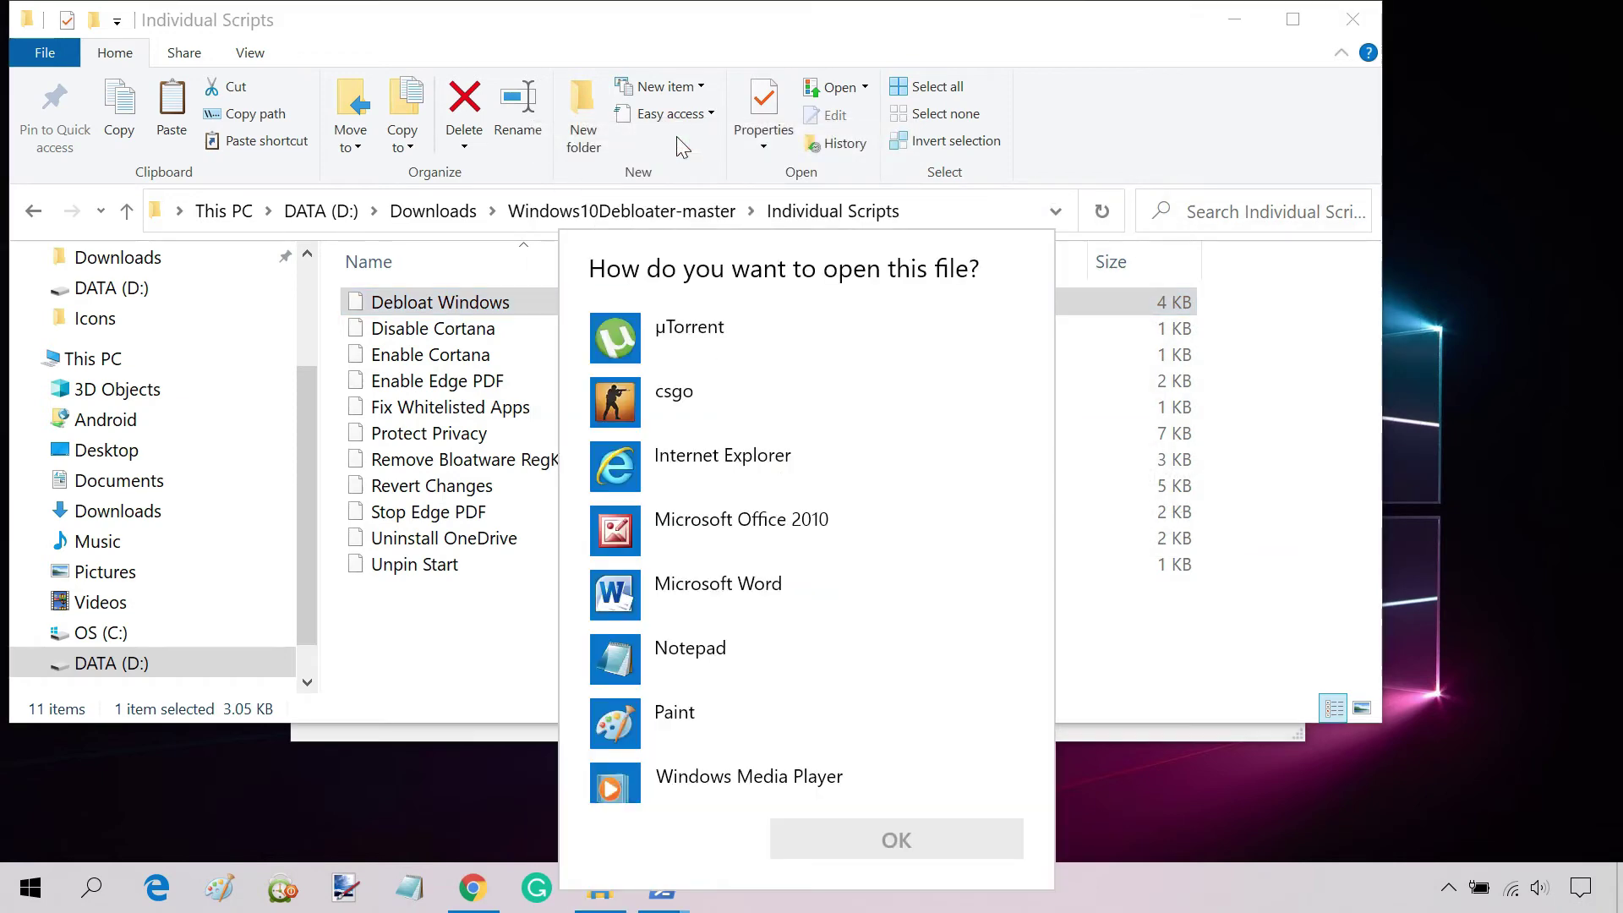
pyautogui.click(735, 658)
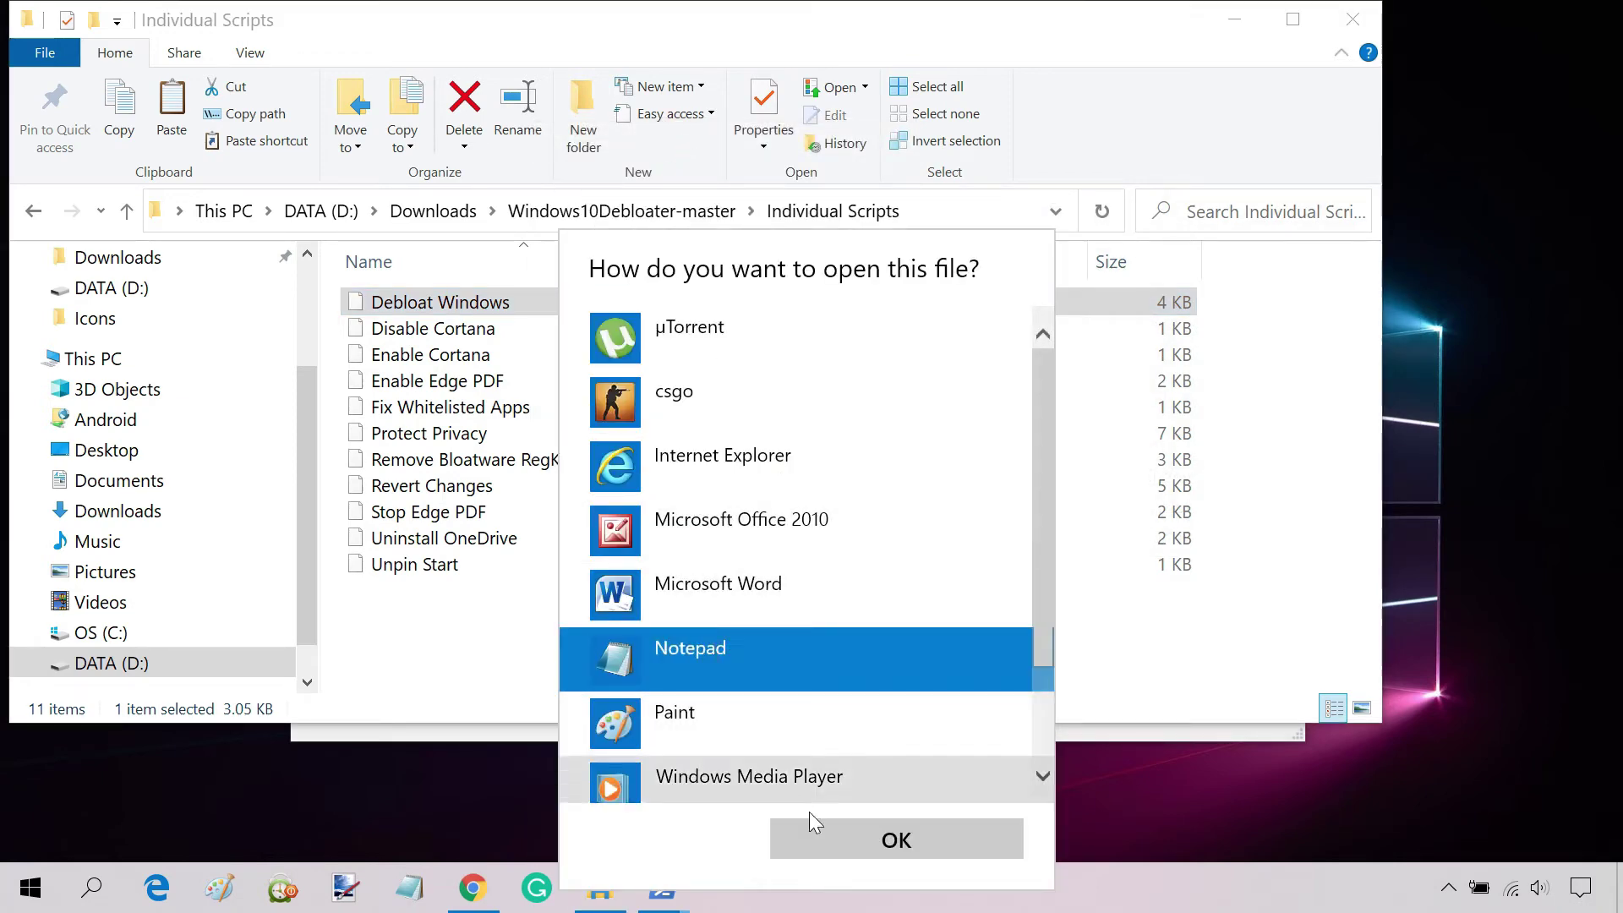
pyautogui.click(889, 841)
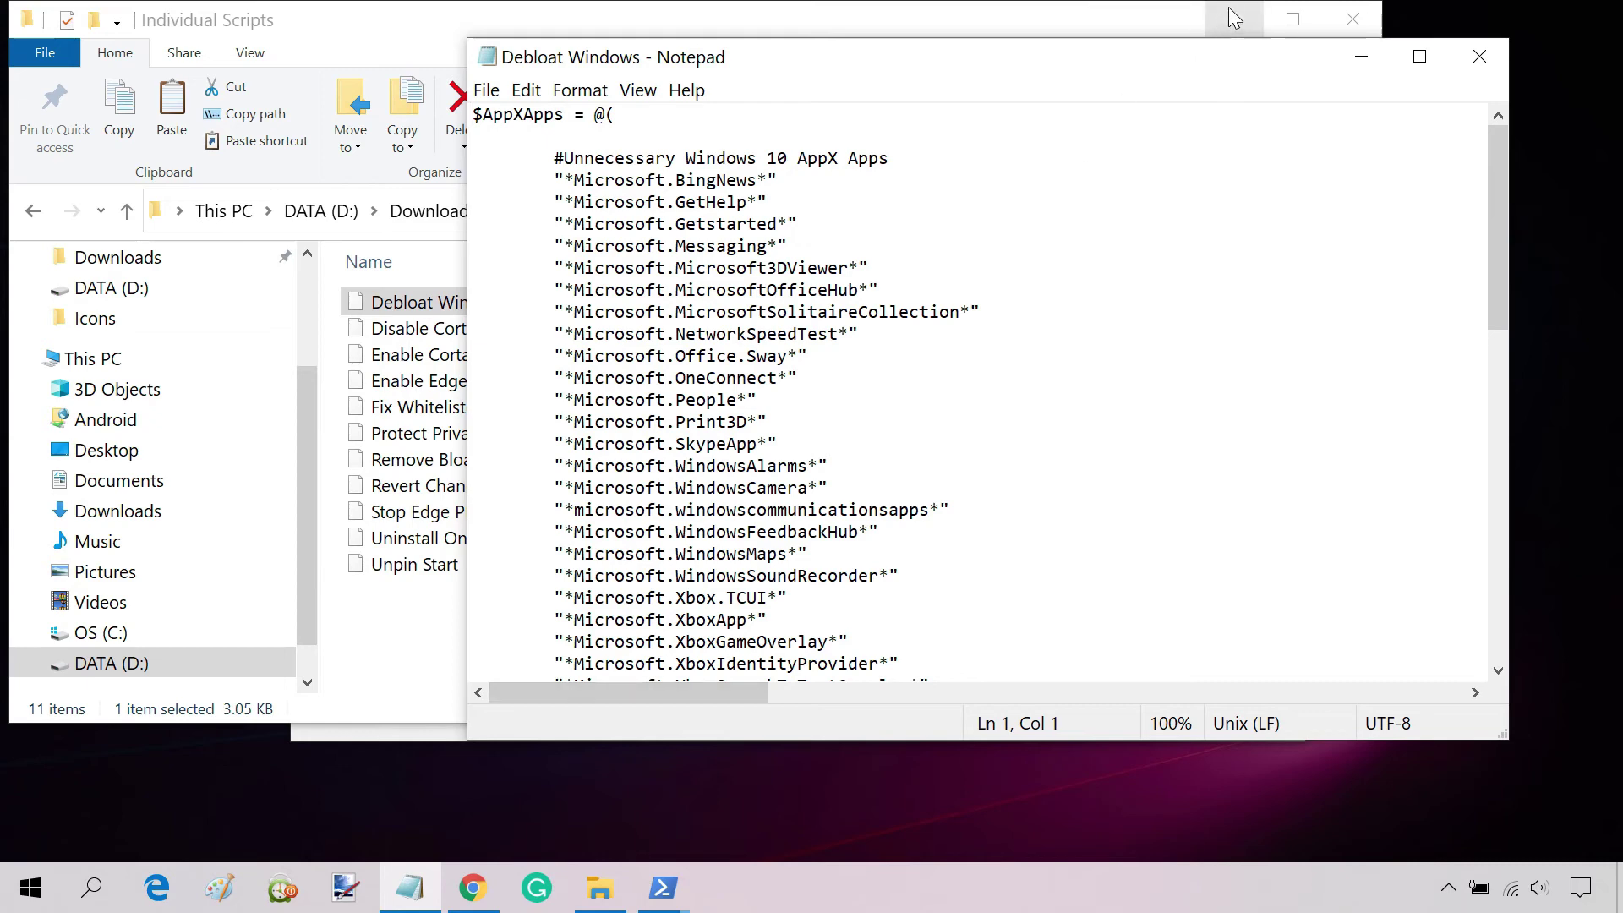
# Minimize File Explorer, shift Notepad left, and find the script's AppX app list
pyautogui.click(1234, 17)
pyautogui.moveTo(1160, 69); pyautogui.dragTo(978, 82)
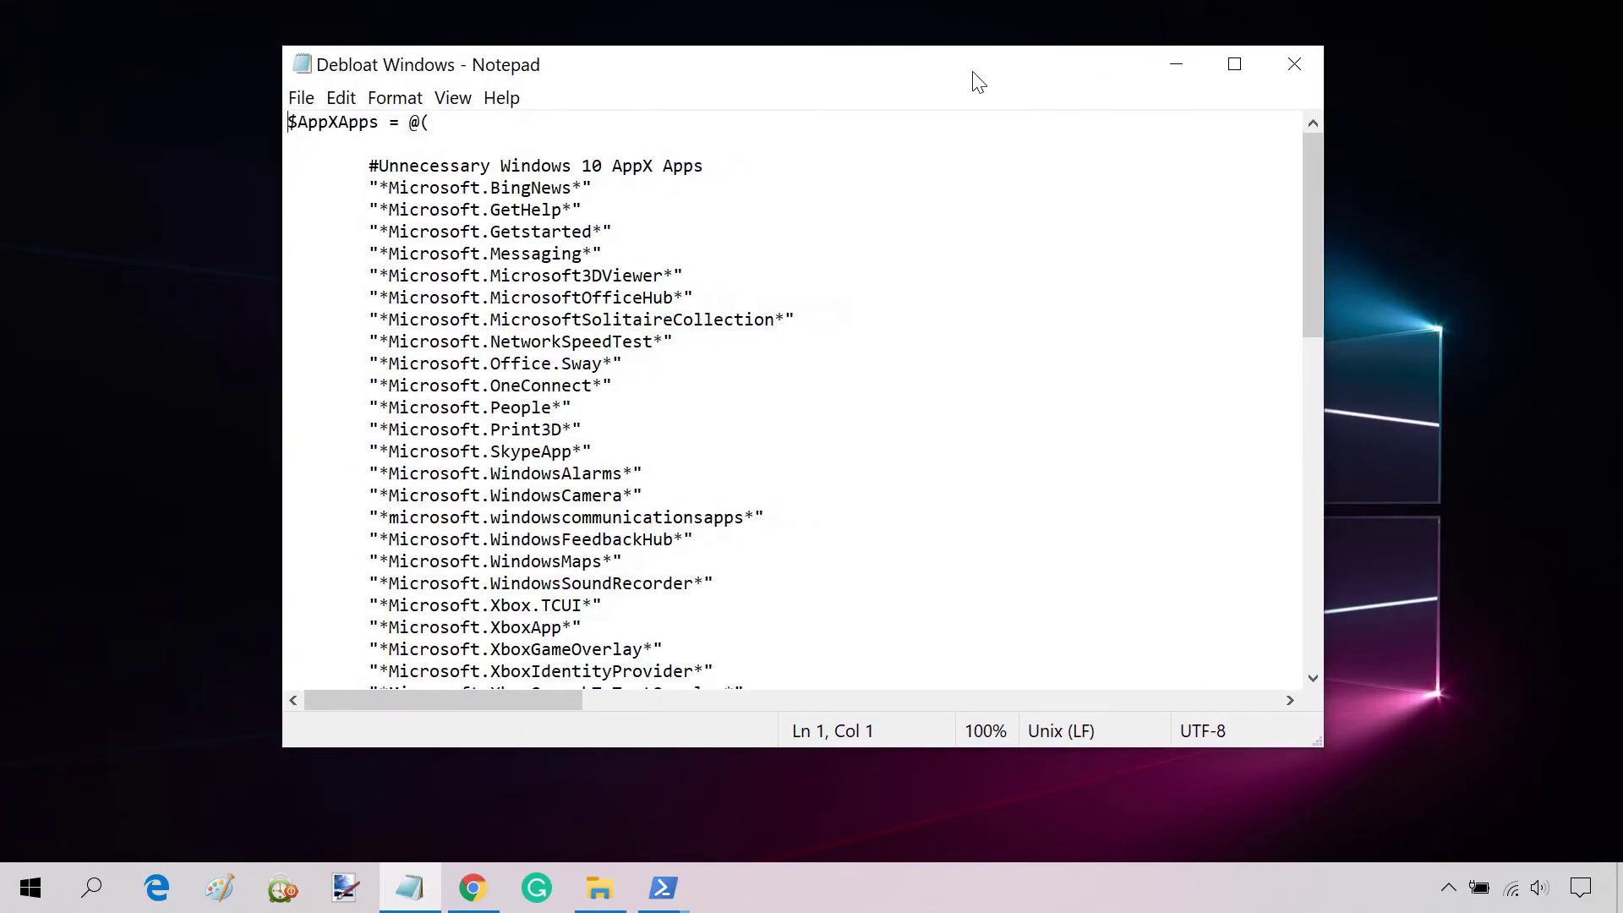
pyautogui.scroll(-9, 714, 454)
pyautogui.scroll(-5, 709, 456)
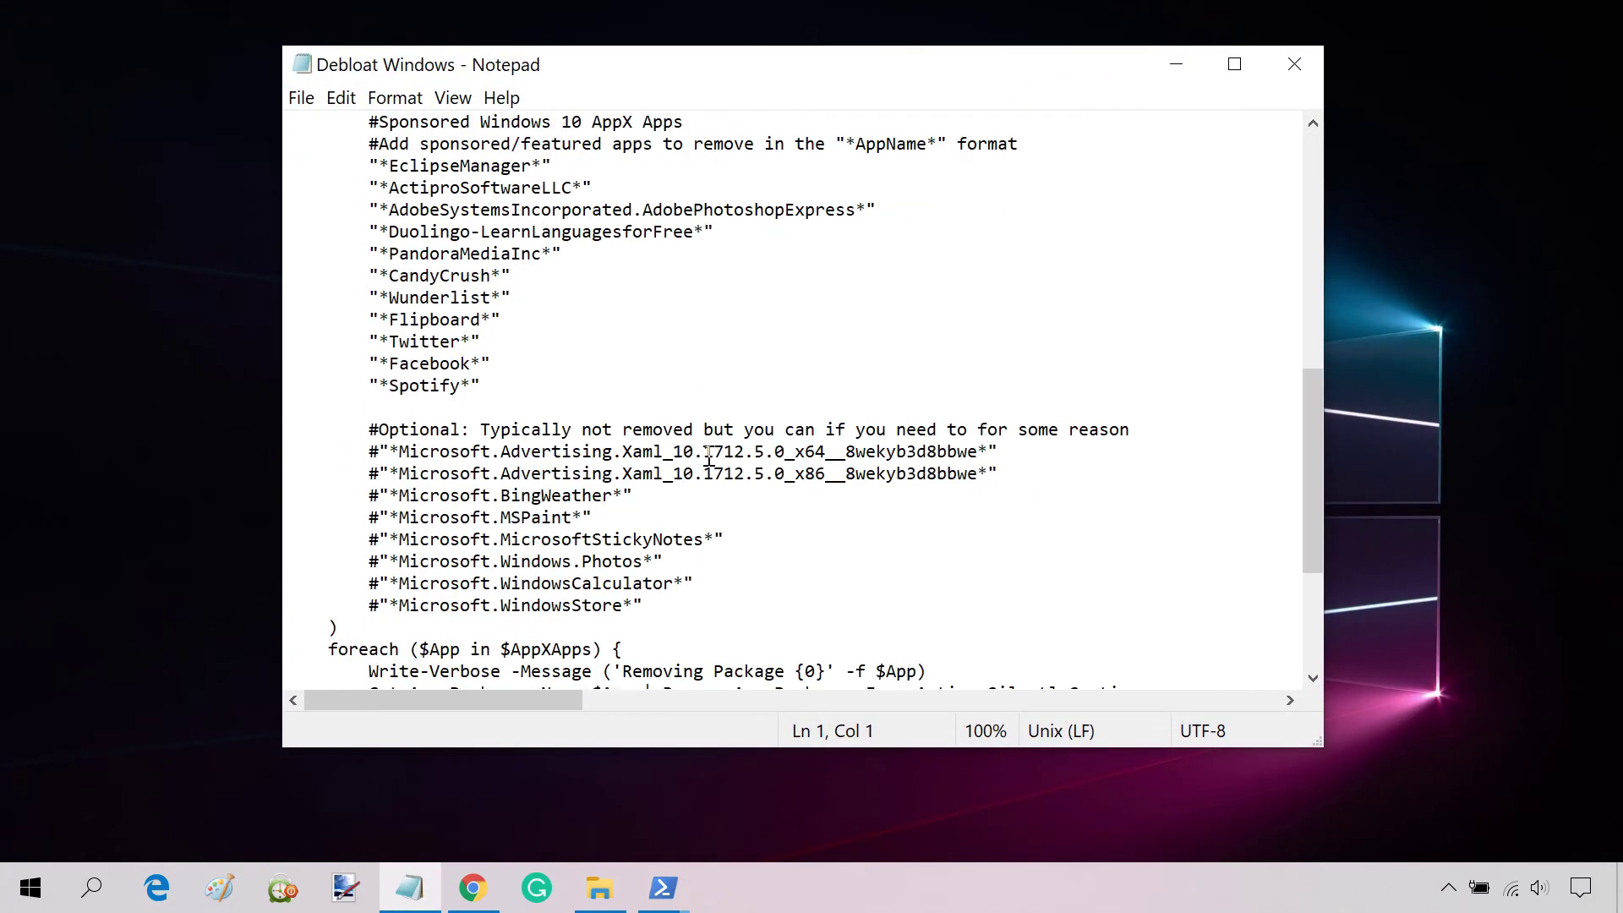
pyautogui.scroll(4, 709, 456)
pyautogui.scroll(10, 709, 456)
pyautogui.click(772, 383)
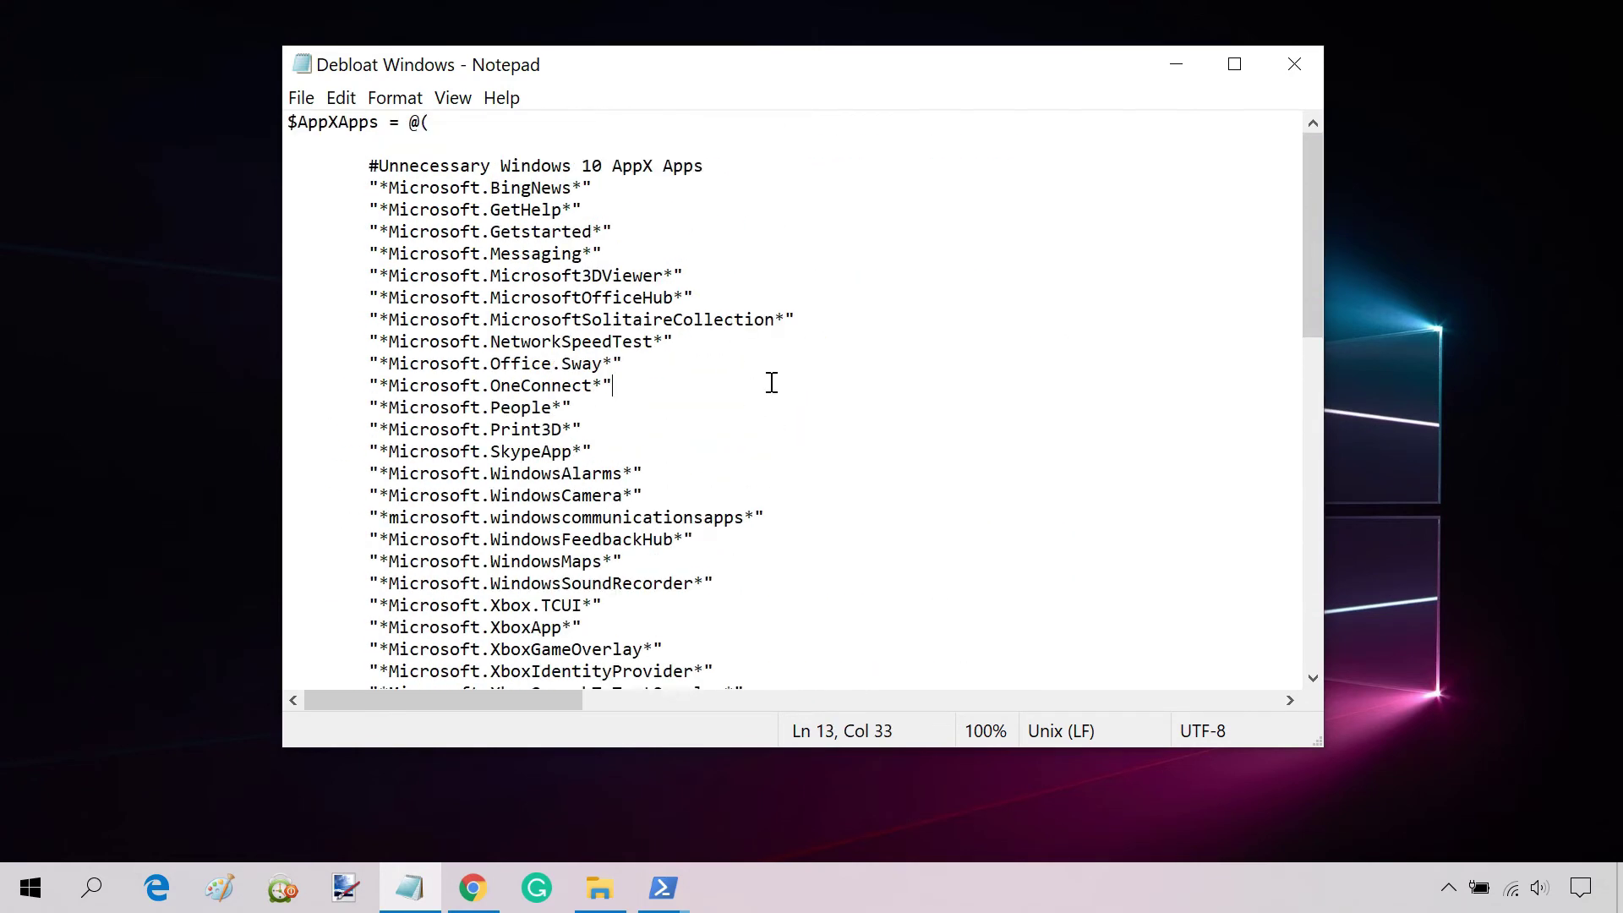
# Delete the WindowsAlarms, WindowsCamera and WindowsSoundRecorder entries from the AppX list
pyautogui.moveTo(682, 475); pyautogui.dragTo(359, 497)
pyautogui.click(644, 497)
pyautogui.moveTo(749, 583); pyautogui.dragTo(363, 596)
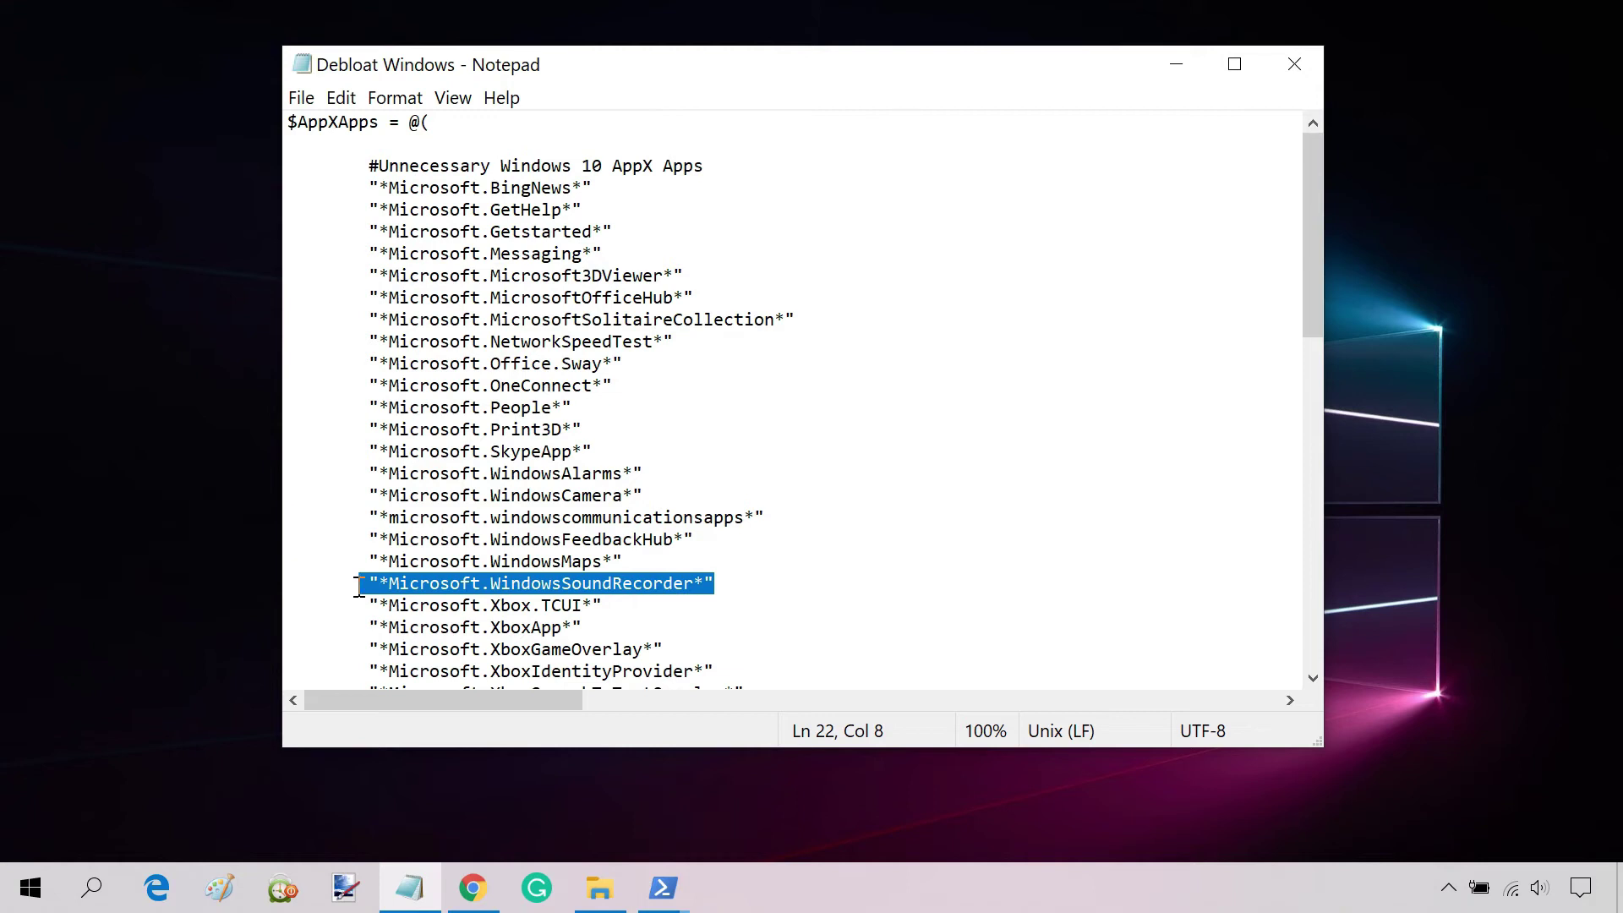
pyautogui.moveTo(663, 473); pyautogui.dragTo(368, 472)
pyautogui.press('Delete')
pyautogui.moveTo(665, 495); pyautogui.dragTo(366, 495)
pyautogui.press('Delete')
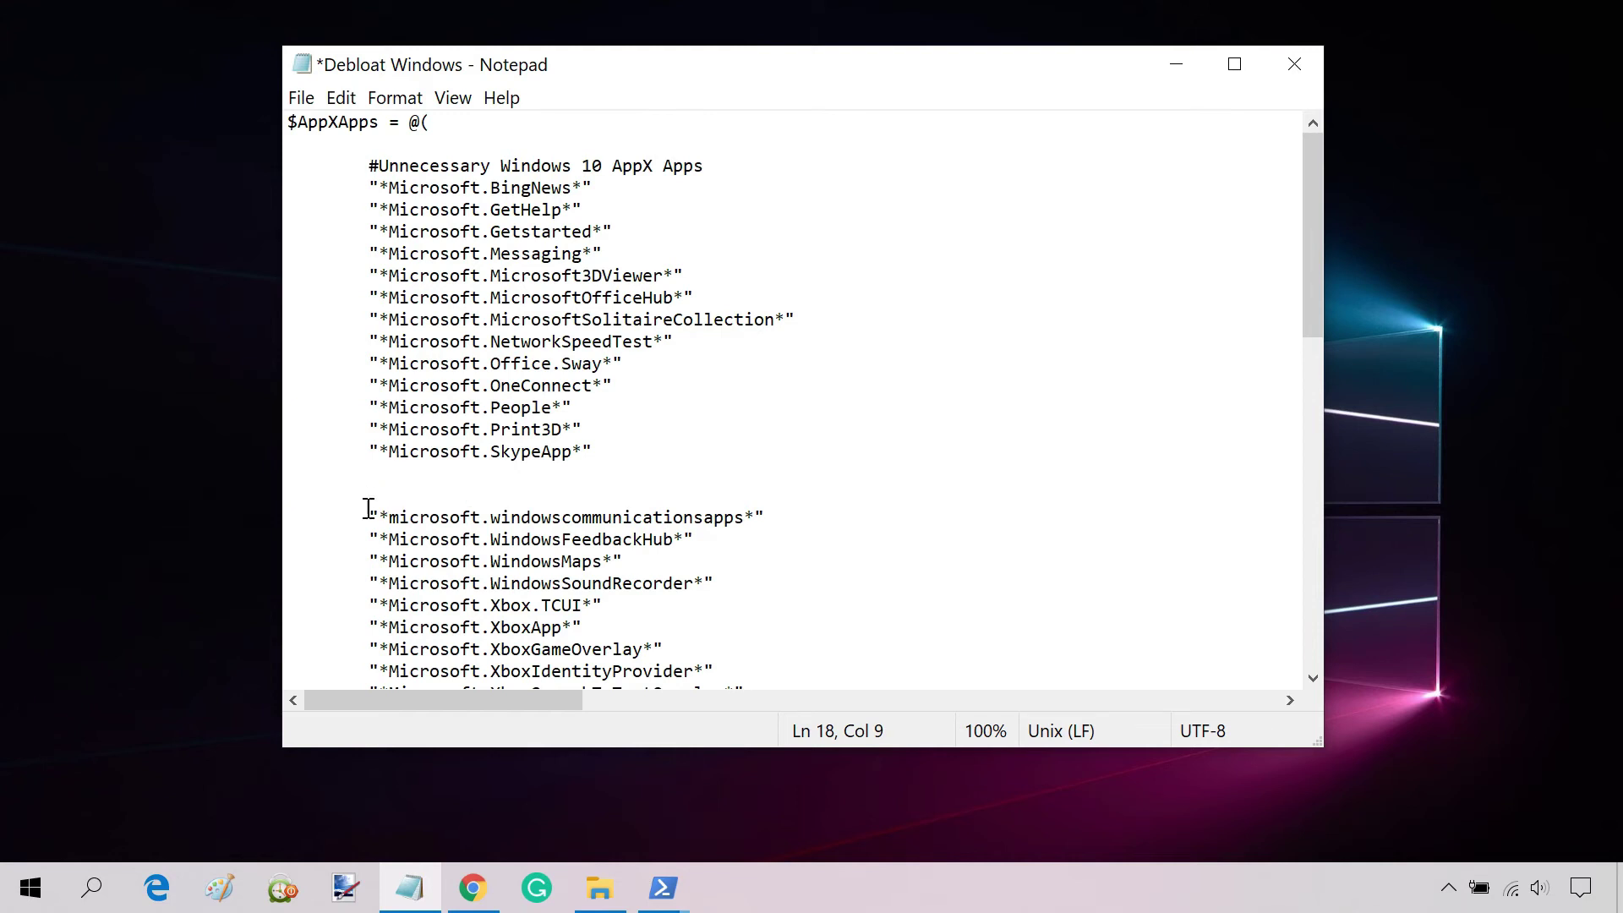
pyautogui.moveTo(733, 583); pyautogui.dragTo(366, 582)
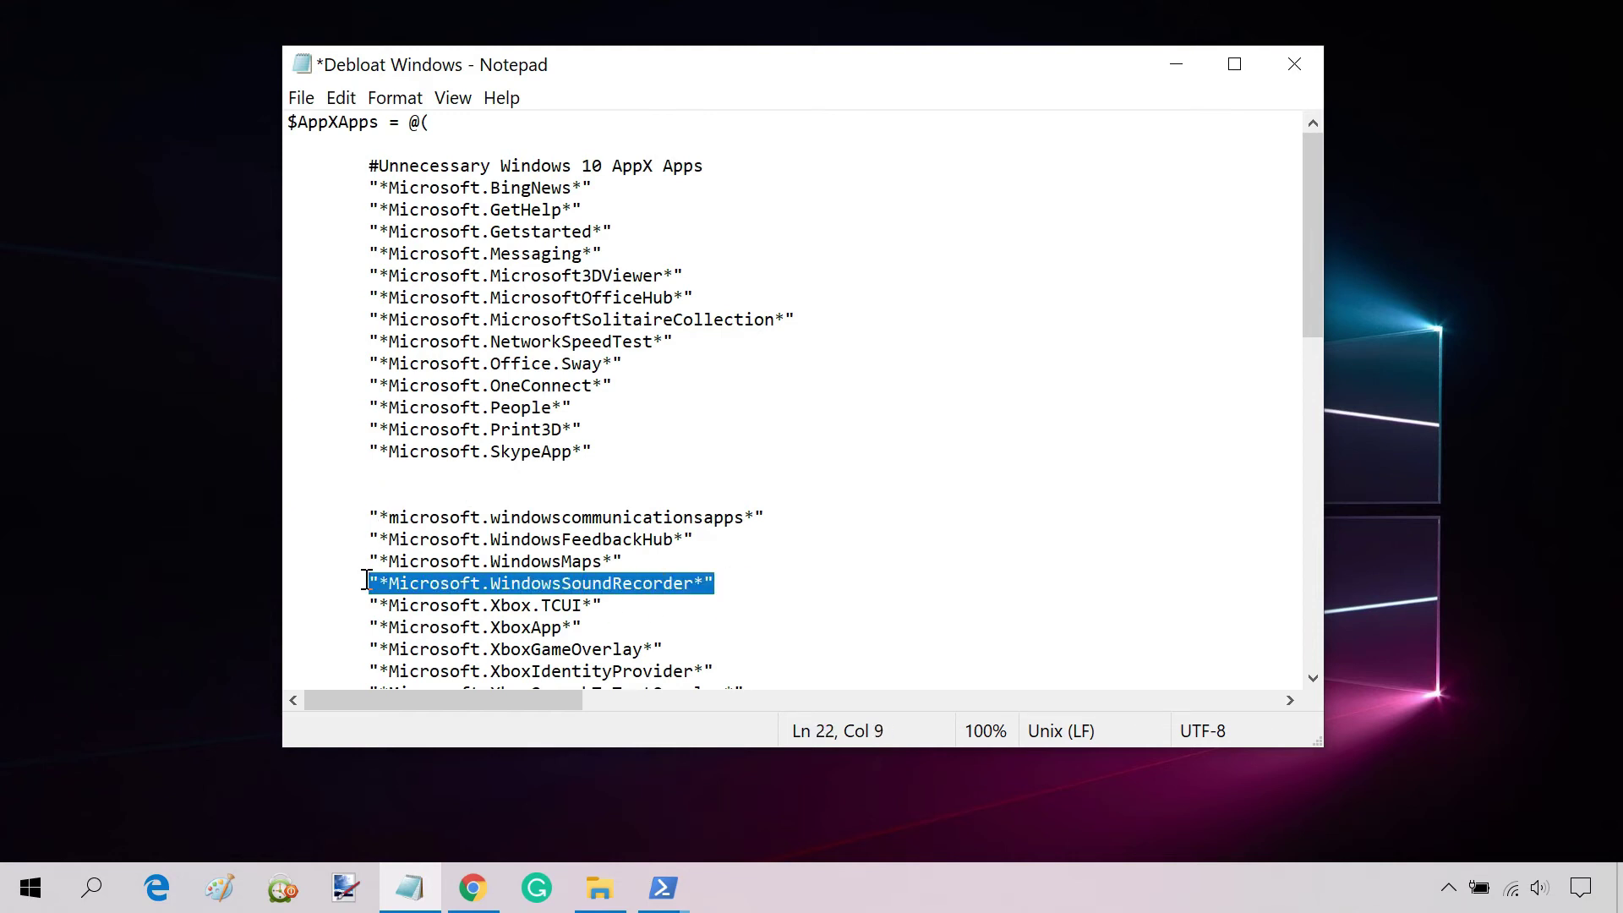
pyautogui.press('Delete')
pyautogui.scroll(-8, 657, 582)
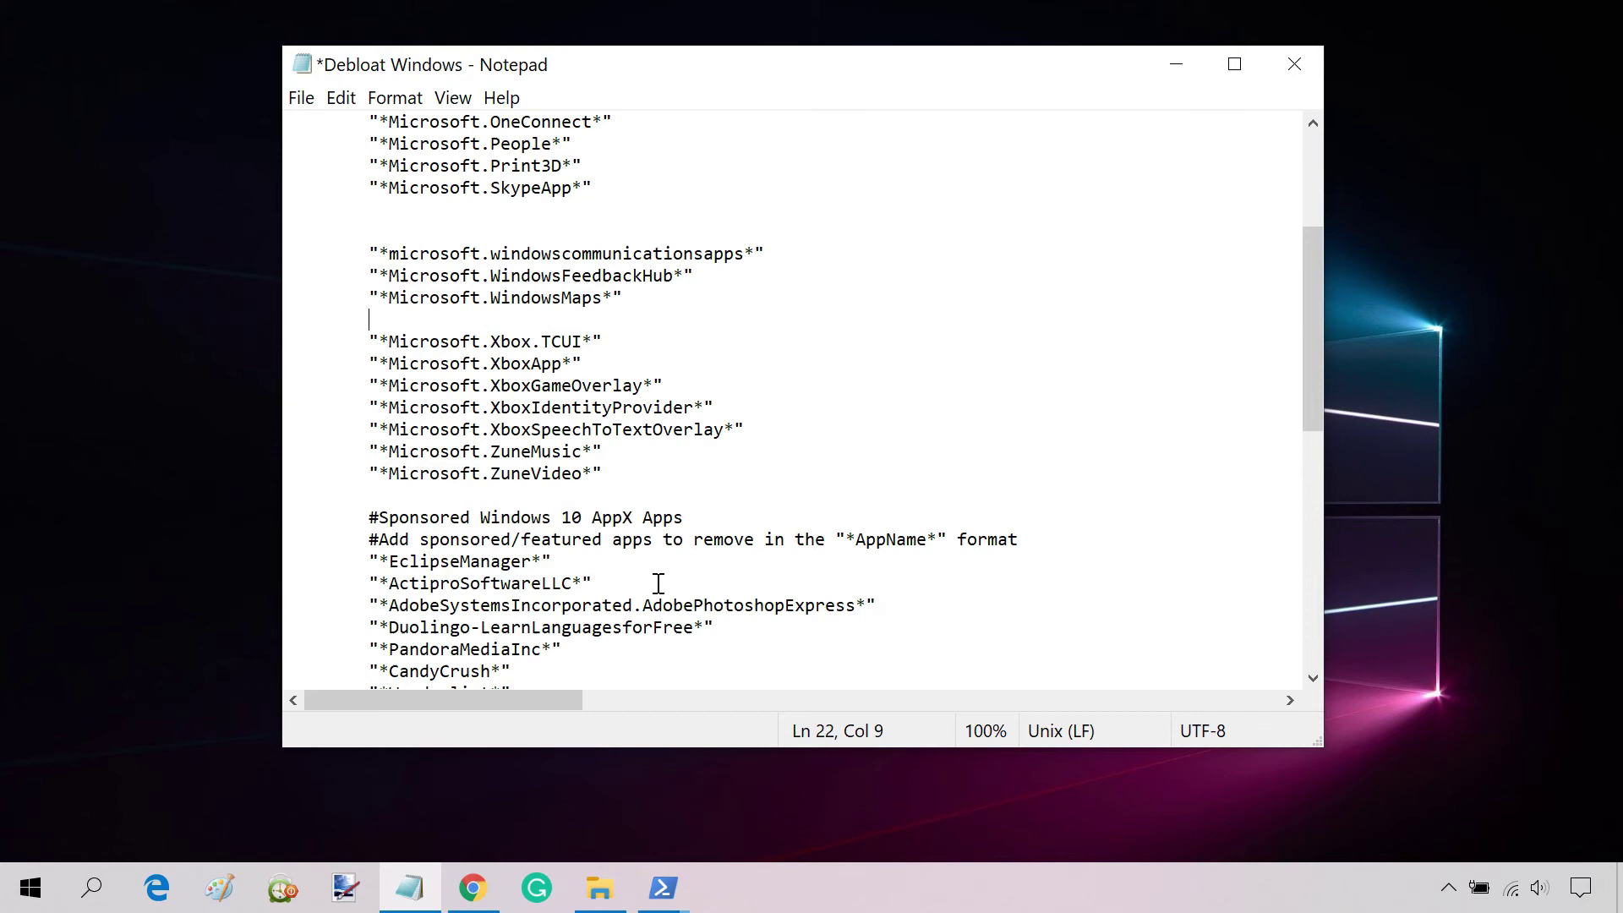
pyautogui.scroll(-2, 657, 584)
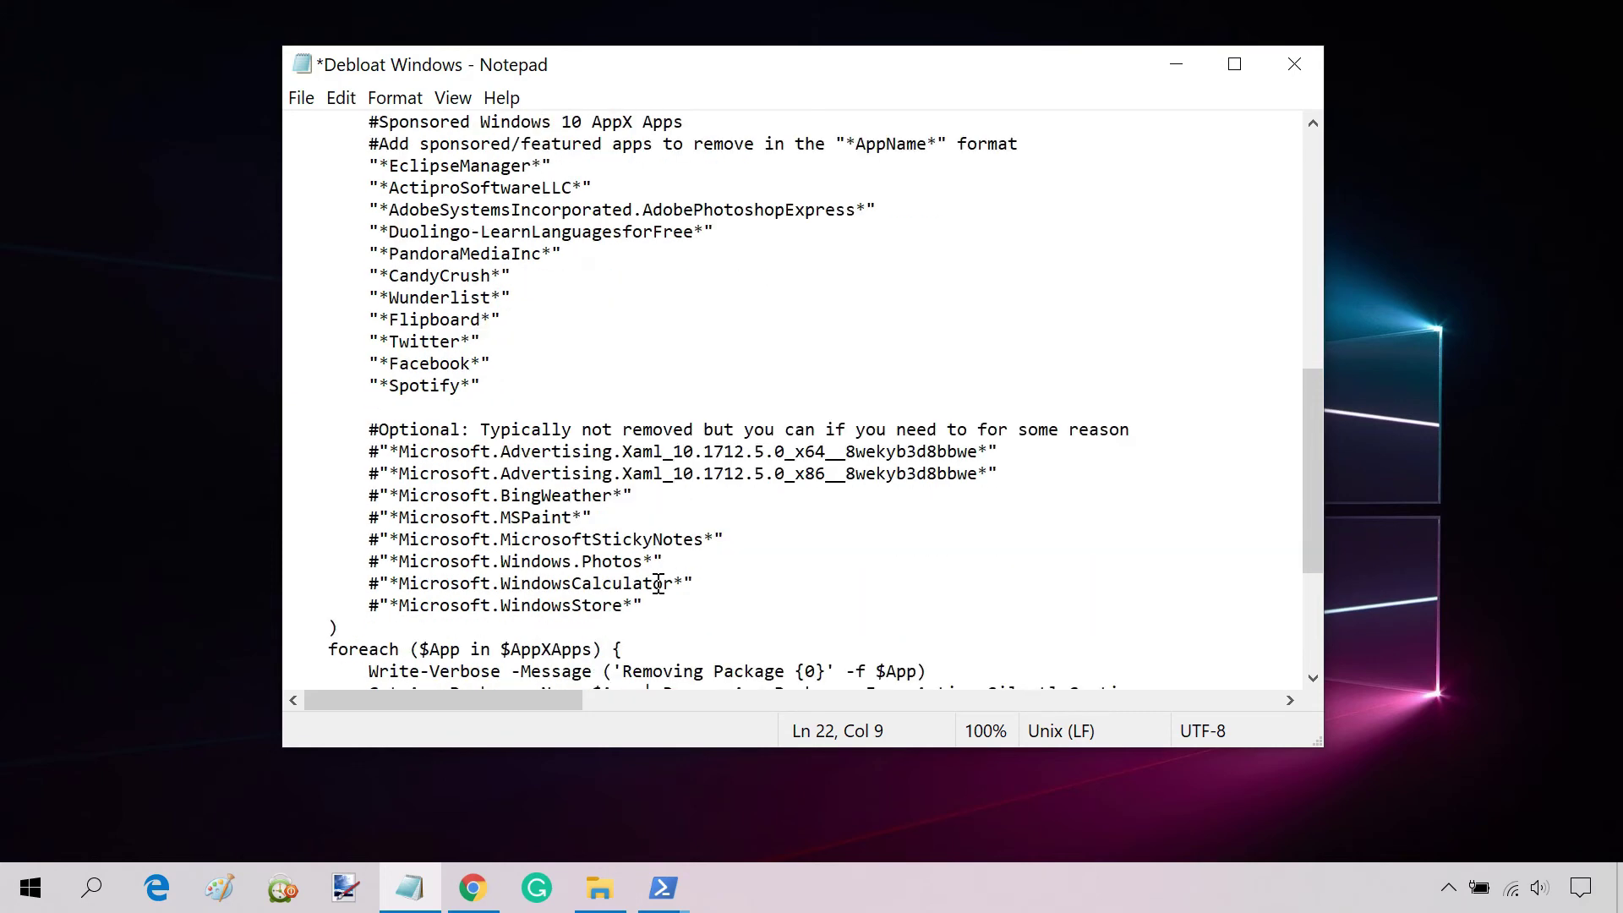
# Remove the # from the x64 and x86 Advertising.Xaml entries in the Optional block
pyautogui.moveTo(674, 608)
pyautogui.mouseDown()
pyautogui.moveTo(562, 596)
pyautogui.moveTo(296, 404)
pyautogui.mouseUp()
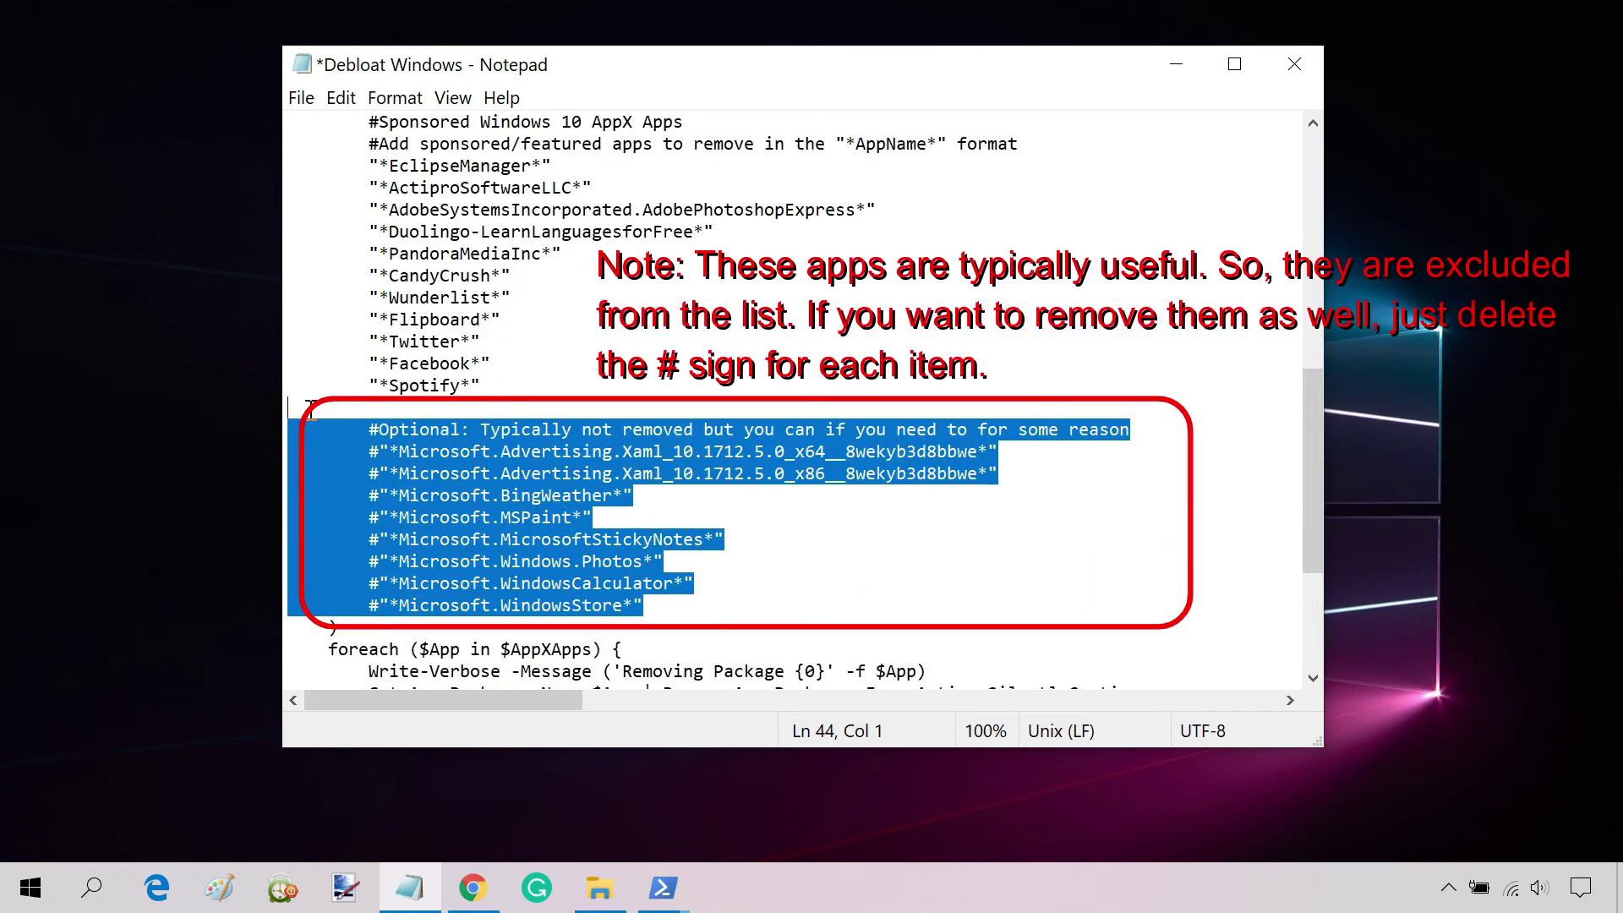
pyautogui.click(739, 506)
pyautogui.click(382, 454)
pyautogui.press('BackSpace')
pyautogui.click(382, 476)
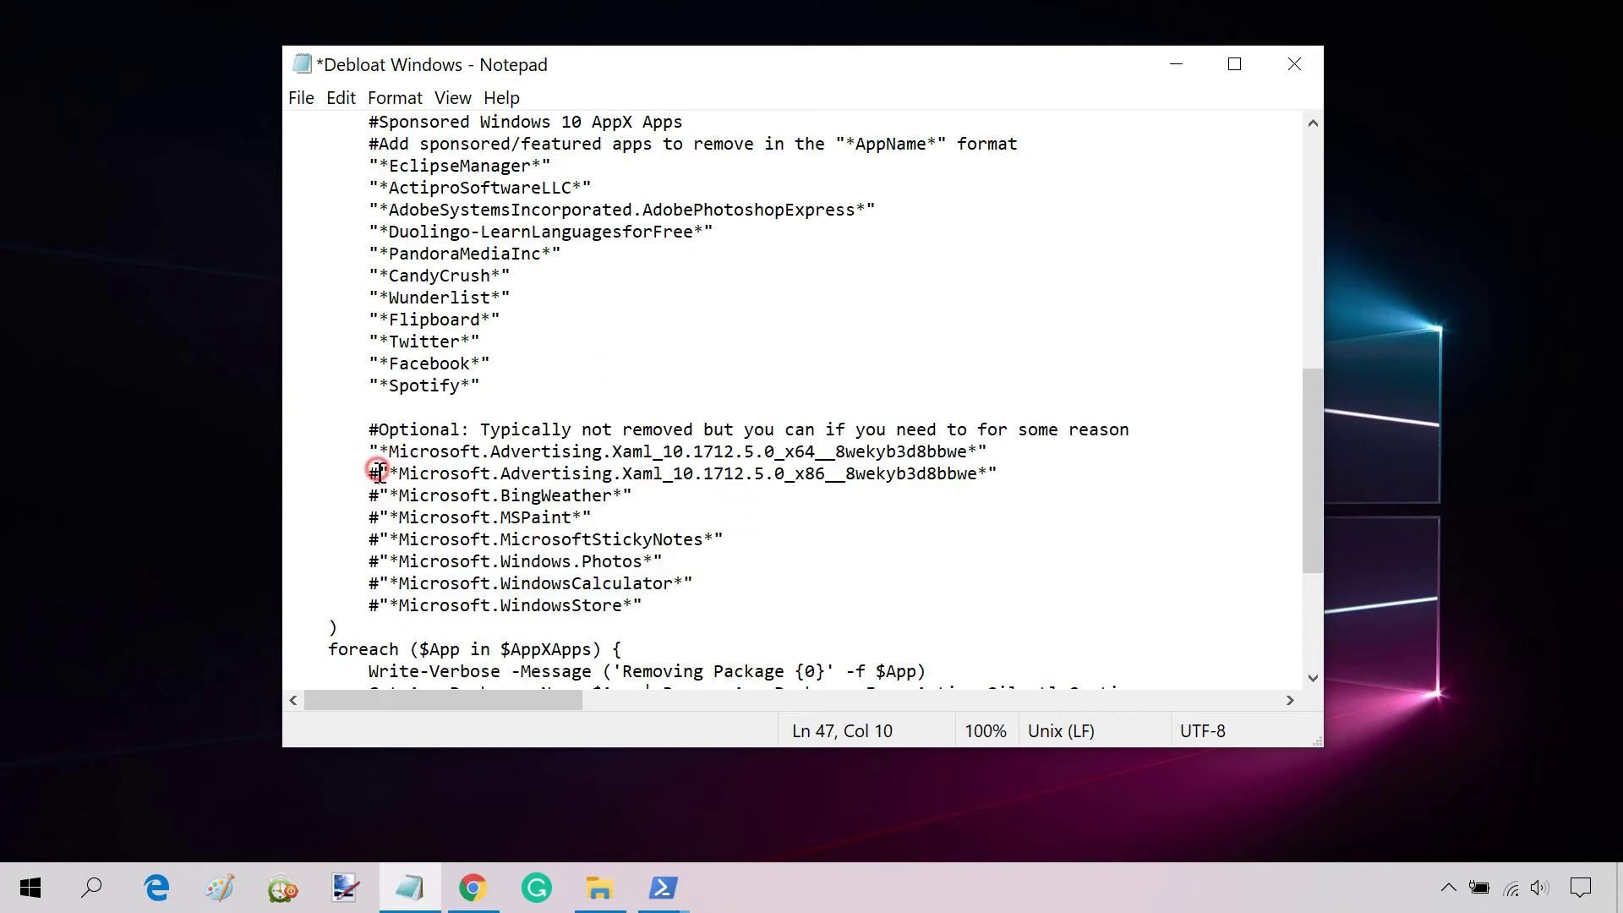
pyautogui.press('BackSpace')
# Uncomment the BingWeather and MicrosoftStickyNotes entries and save the script
pyautogui.click(387, 497)
pyautogui.press('BackSpace')
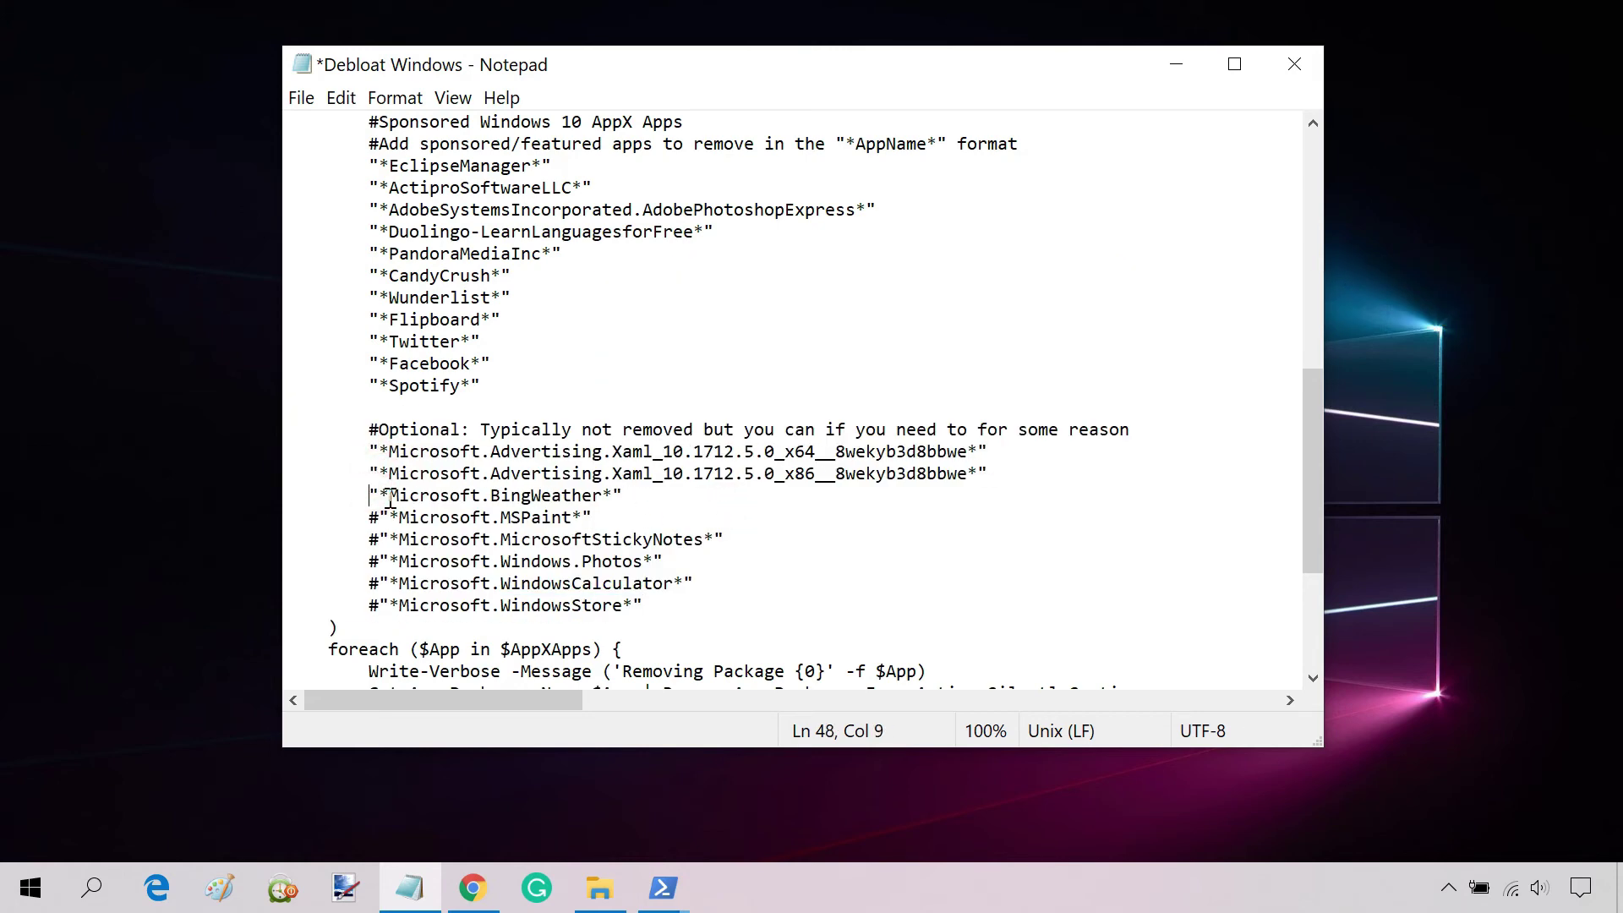
pyautogui.click(382, 541)
pyautogui.press('BackSpace')
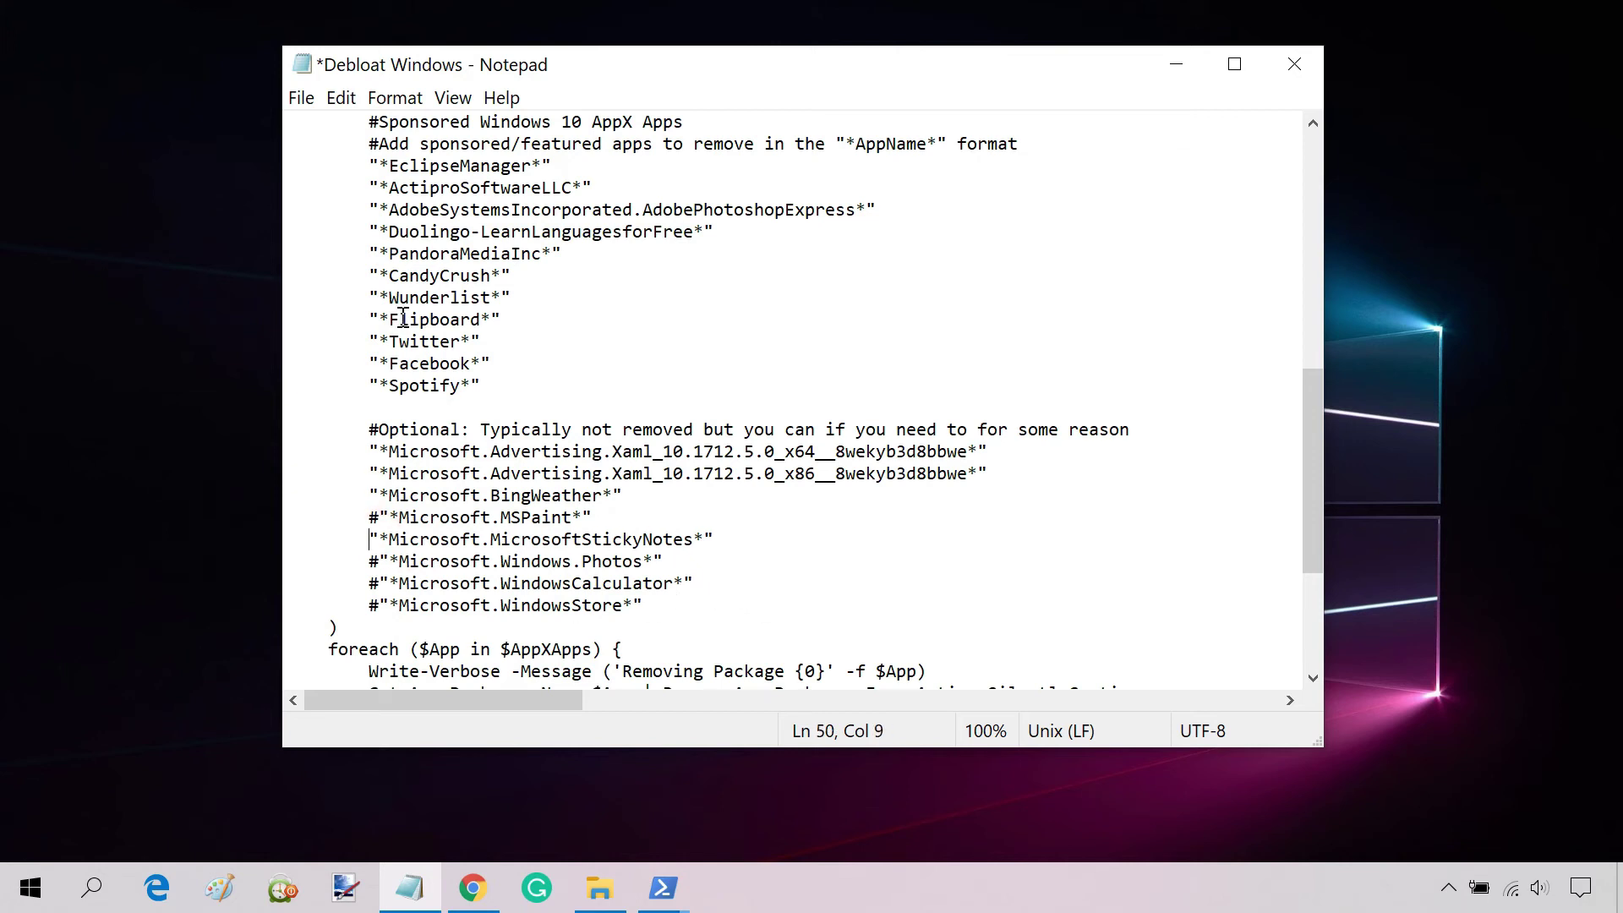
pyautogui.click(304, 102)
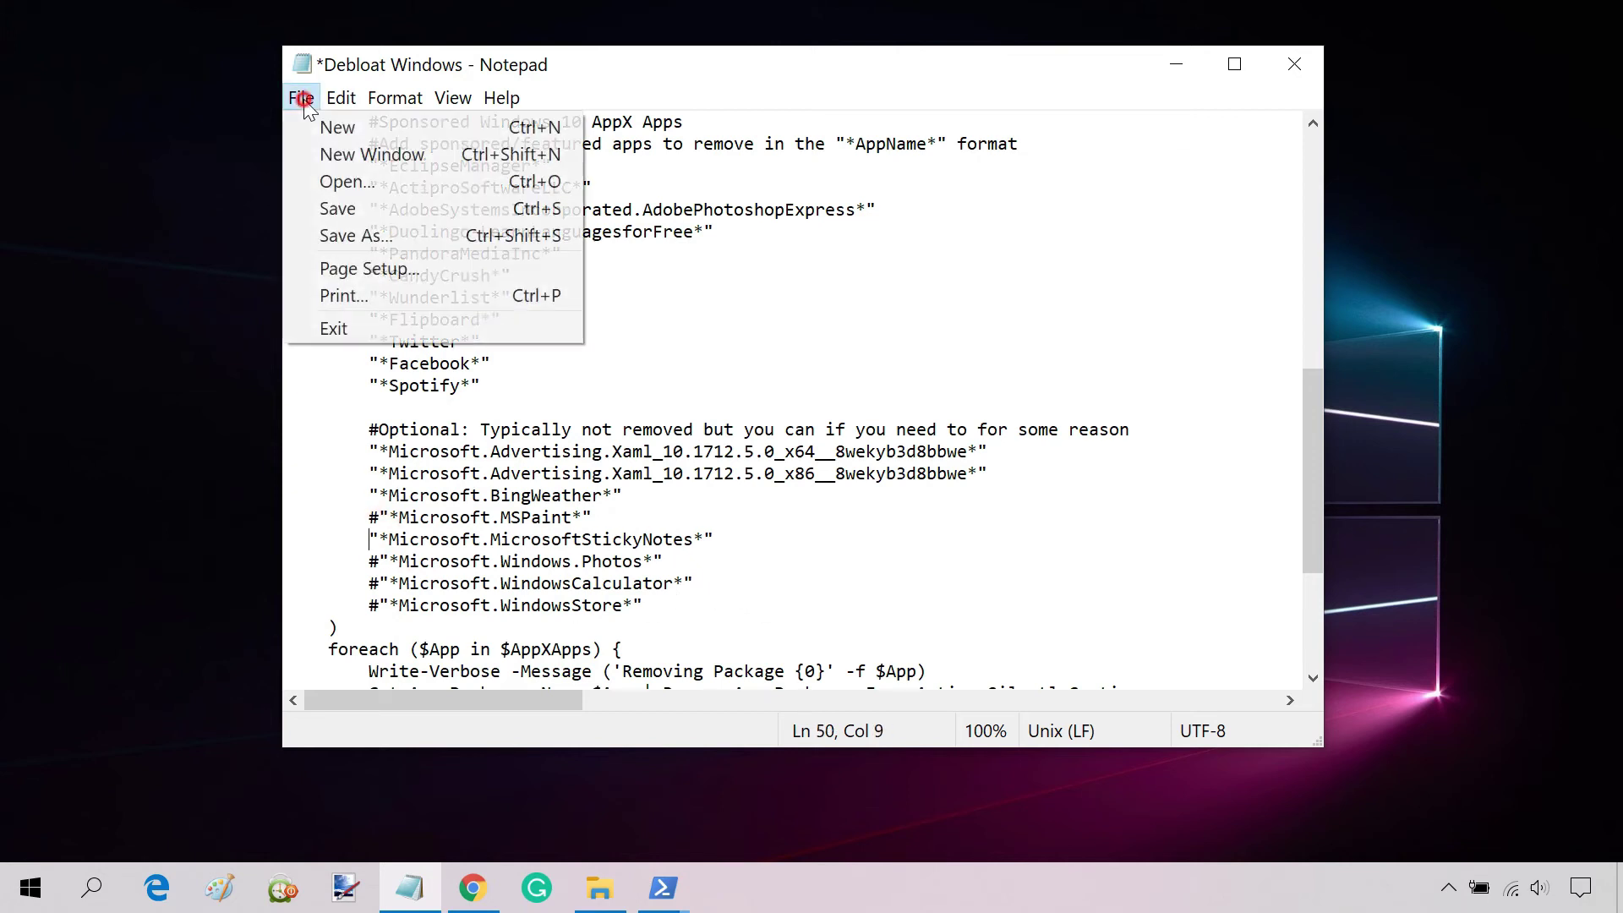
pyautogui.click(372, 210)
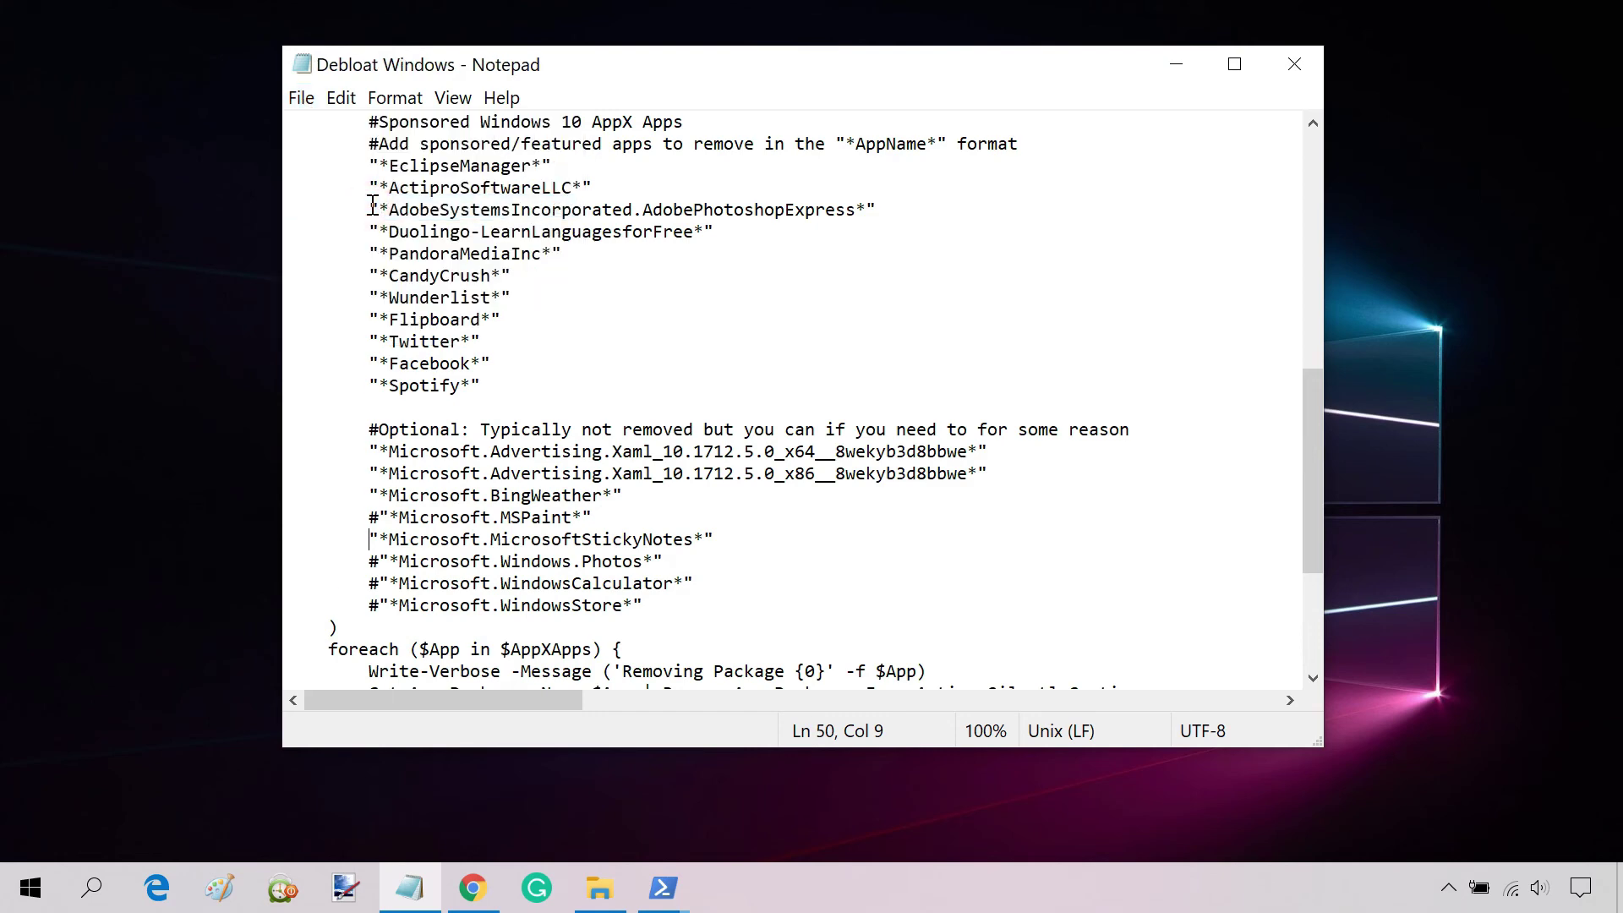
# Close Notepad and start Remove All Bloatware in Windows10Debloater
pyautogui.click(1286, 66)
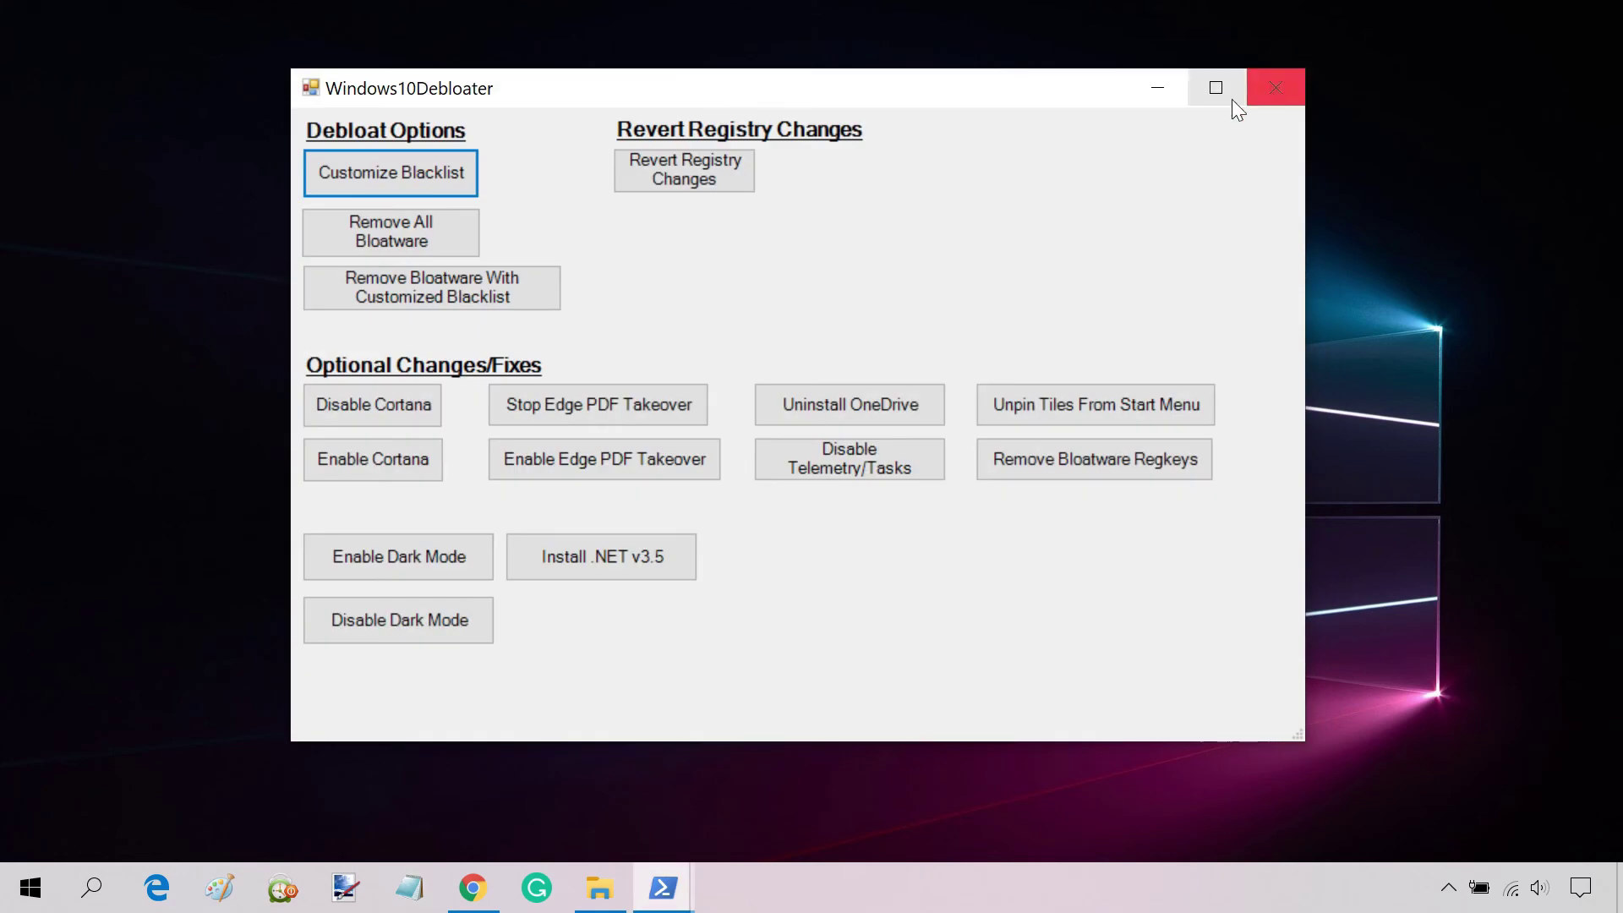
pyautogui.click(461, 244)
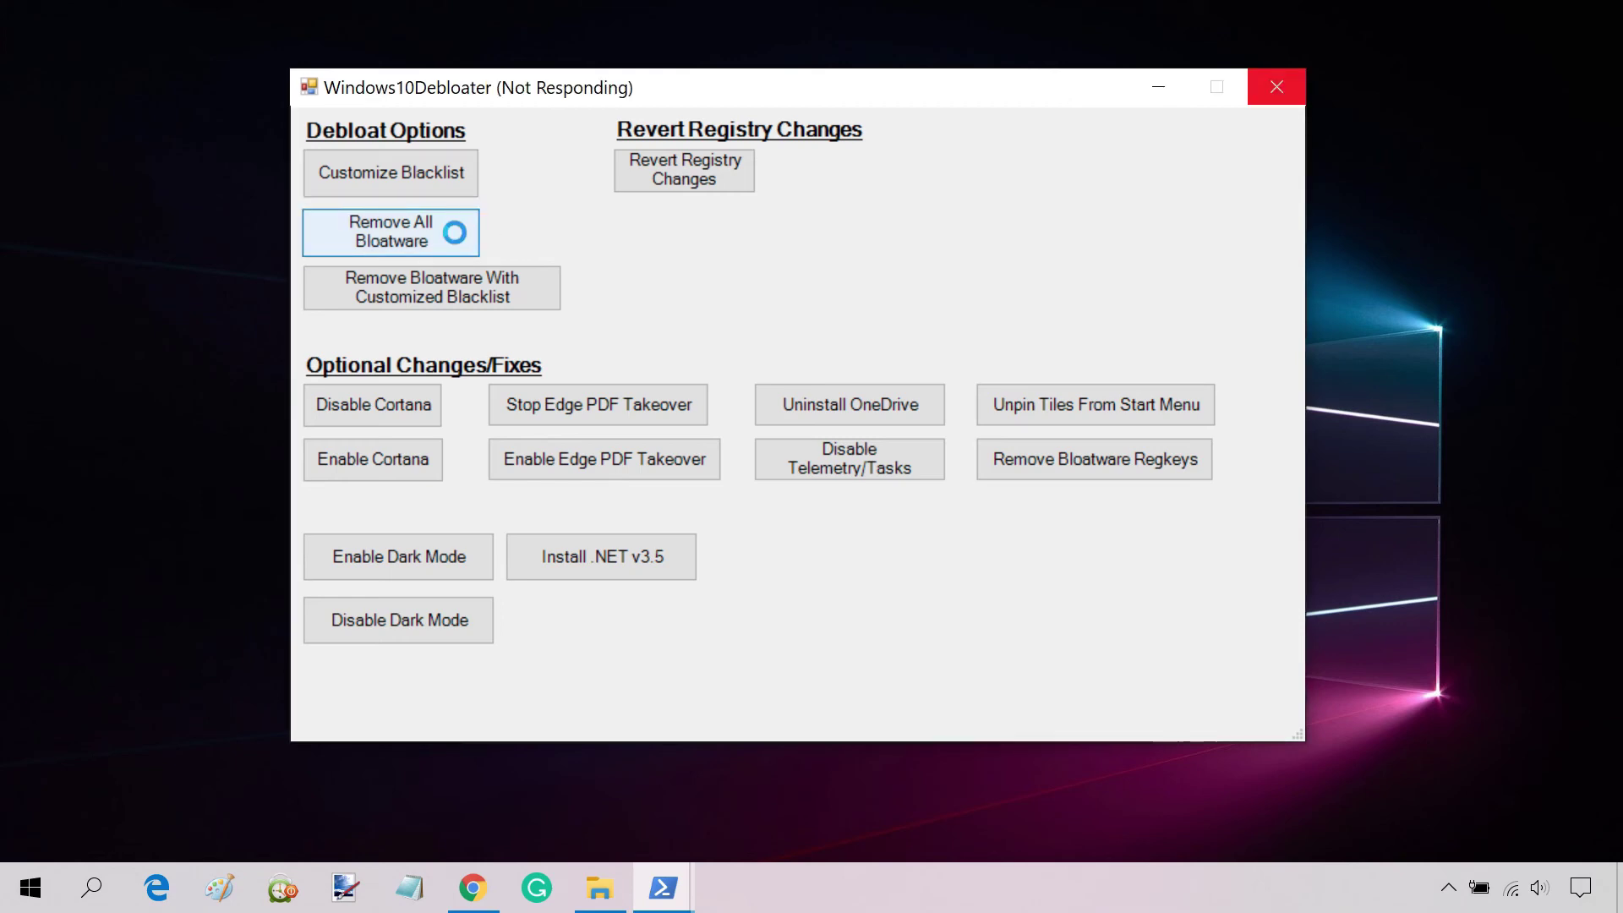